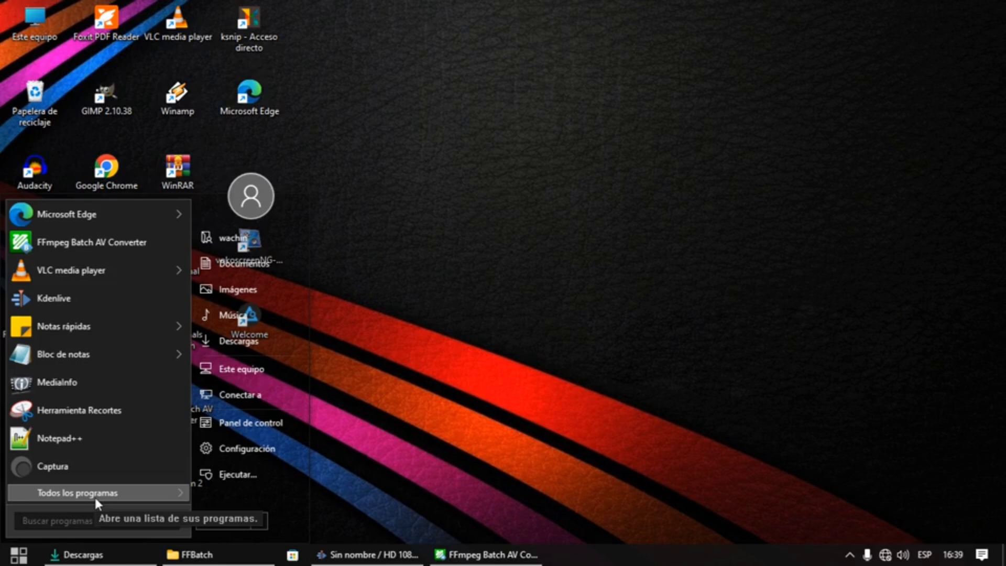
# Locate the Kdenlive entry in the list of all installed programs, leaving it unopened
pyautogui.click(96, 498)
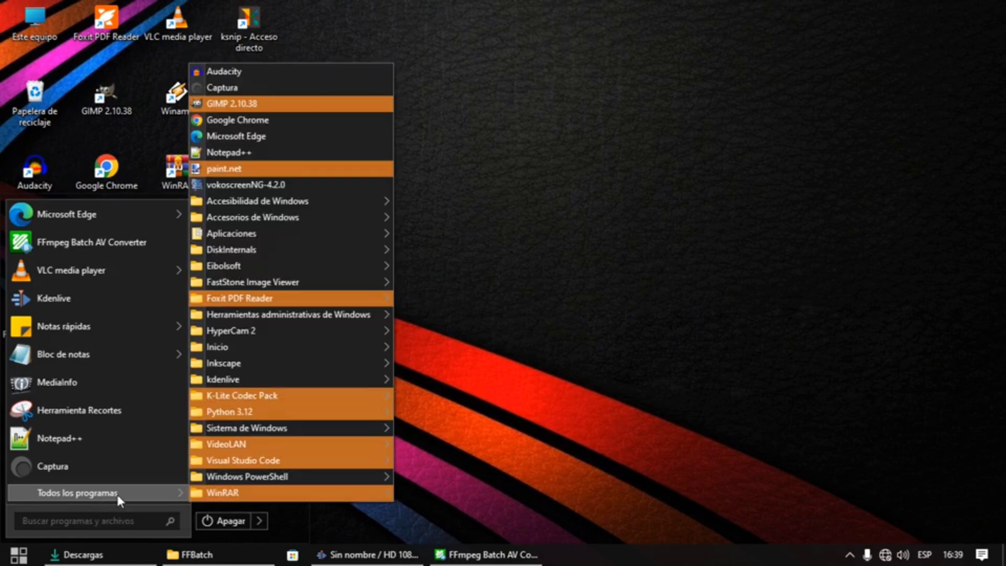
pyautogui.moveTo(228, 466)
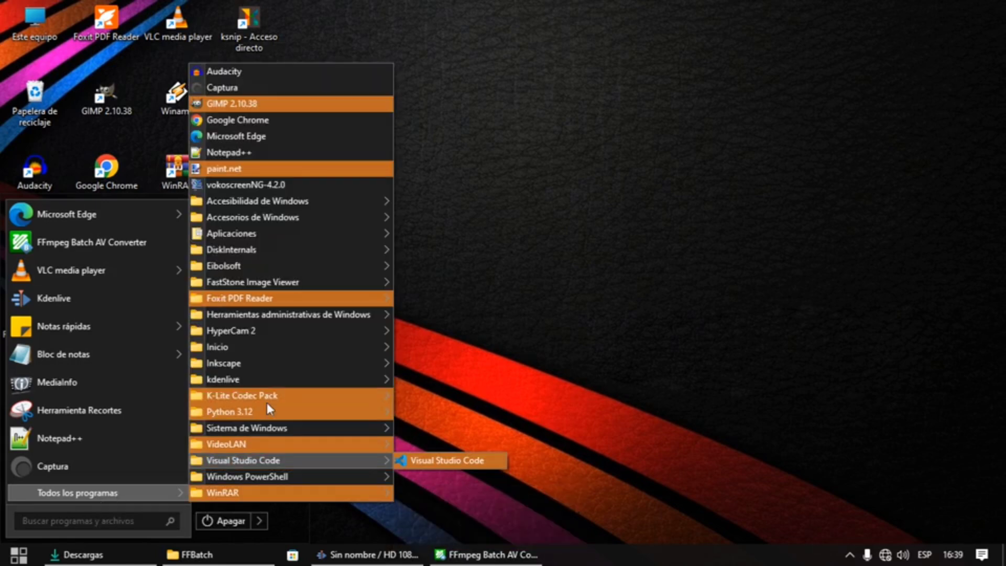
pyautogui.moveTo(391, 394)
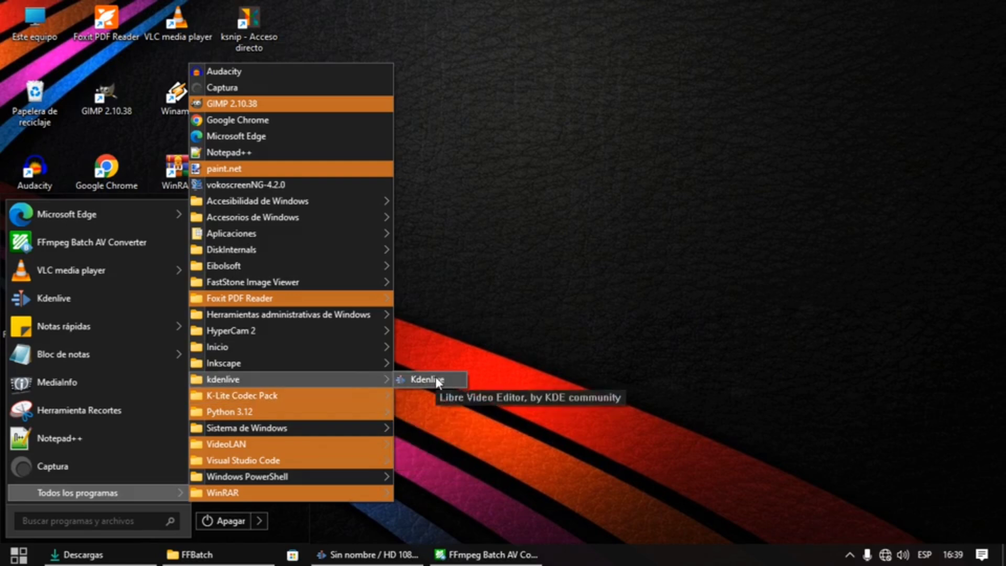
pyautogui.click(517, 405)
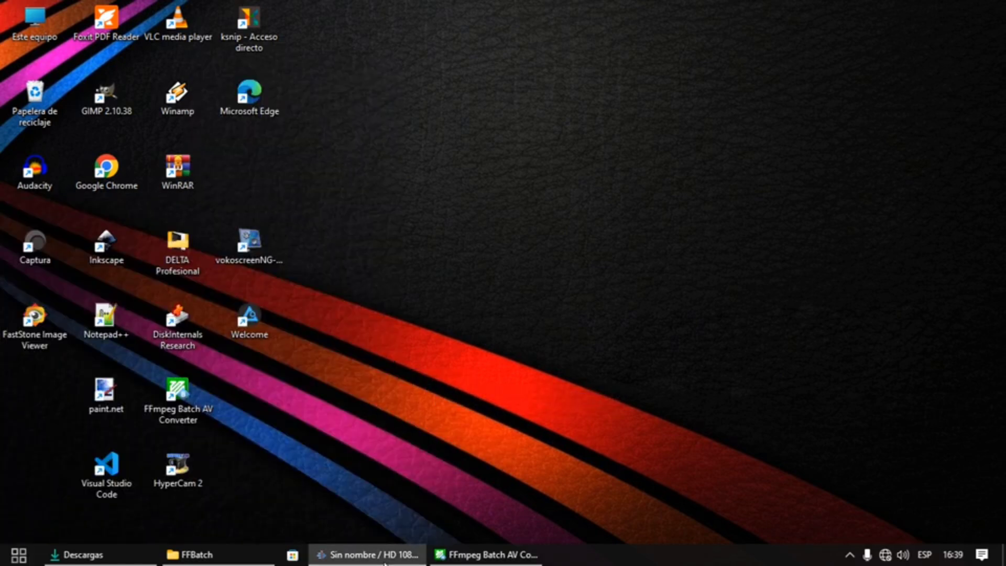
# Switch to the open Kdenlive window and display its About information
pyautogui.click(385, 557)
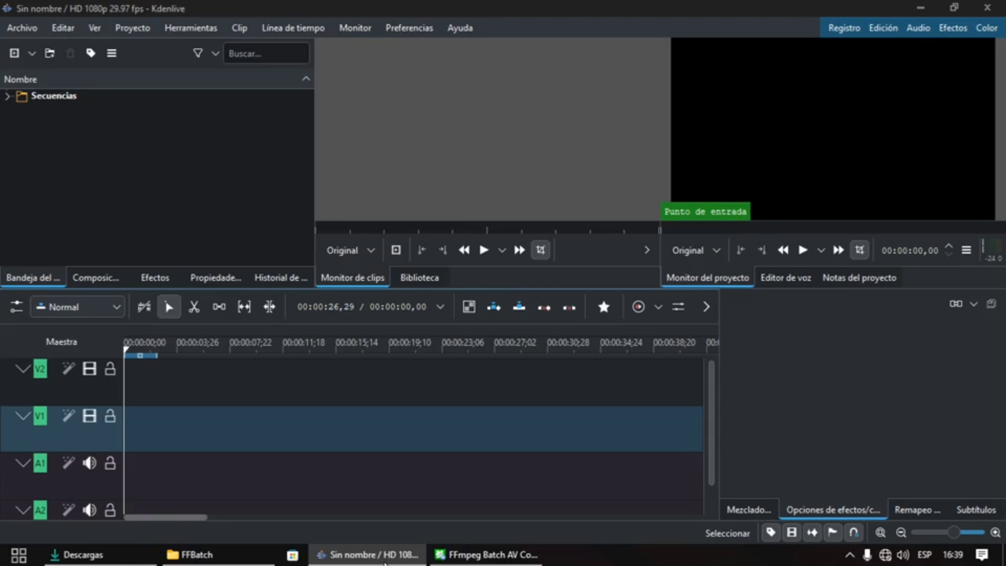
pyautogui.click(454, 33)
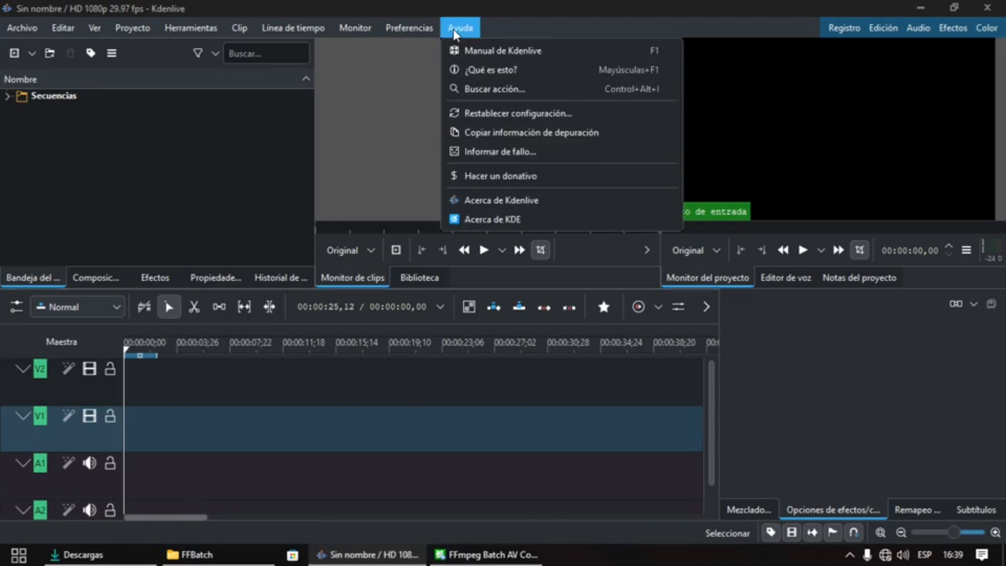
pyautogui.click(545, 201)
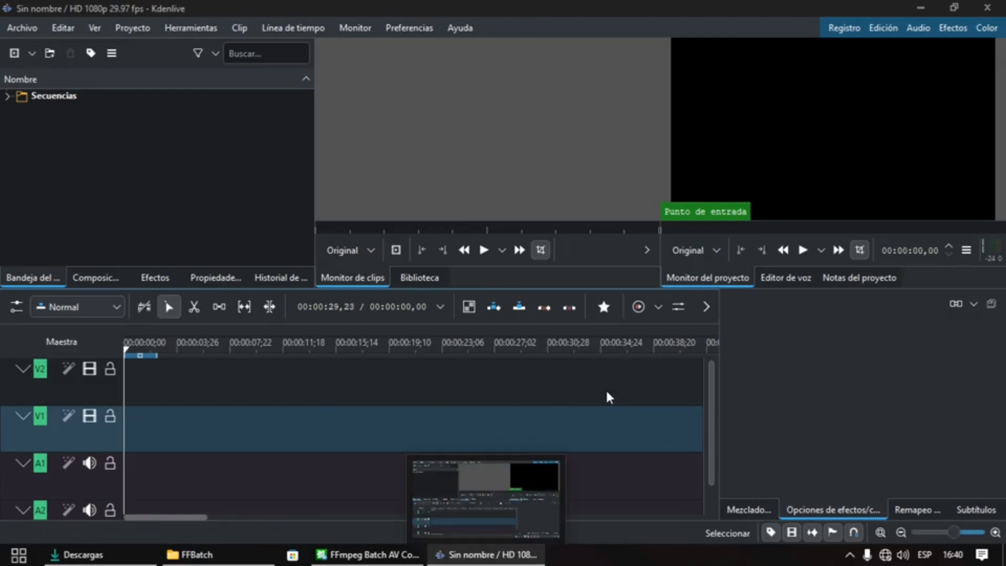
# Switch to the Descargas folder and select the kdenlive-24.08.1.exe installer to show its file details
pyautogui.press('super+d')
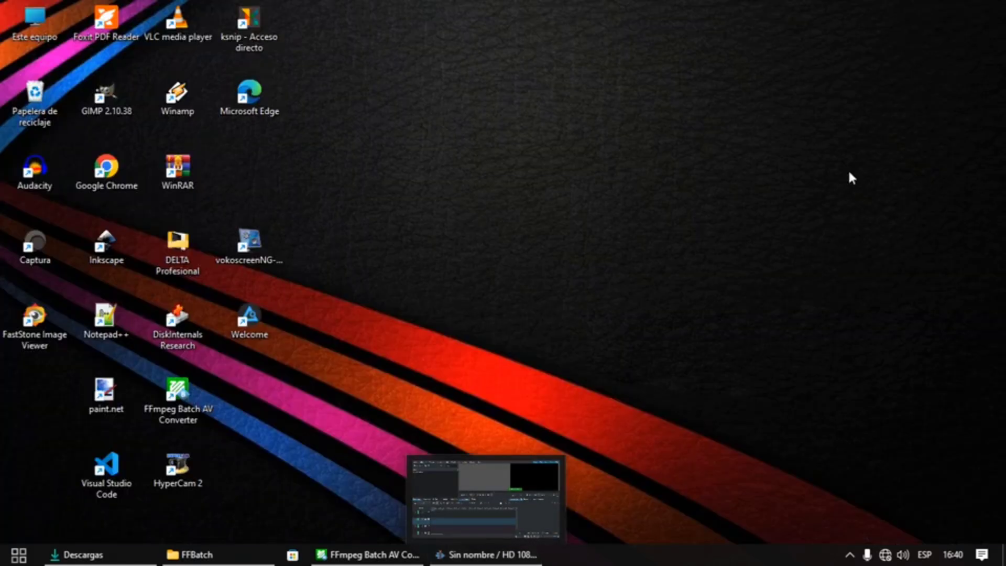
pyautogui.click(216, 559)
pyautogui.click(134, 557)
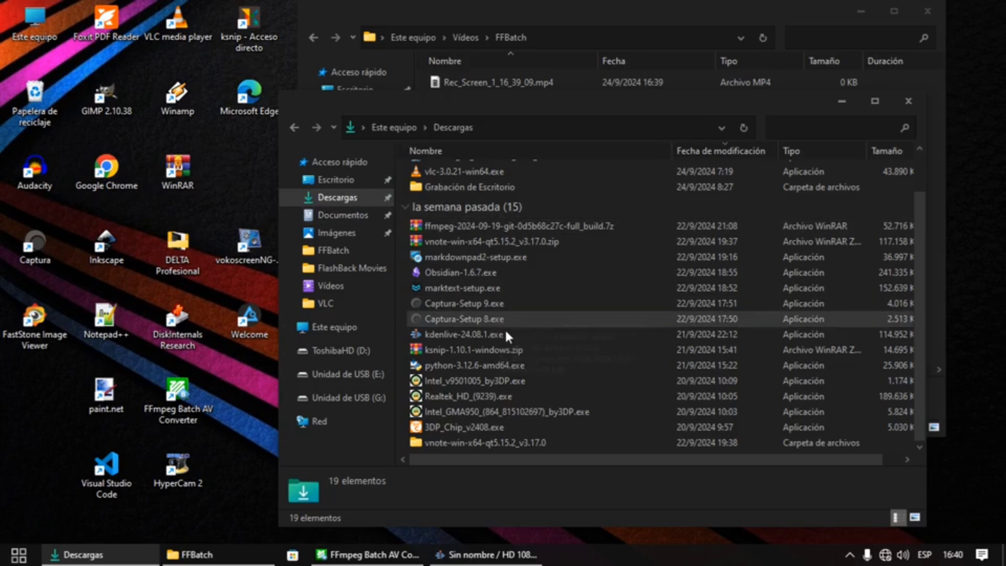
pyautogui.moveTo(518, 365)
pyautogui.moveTo(567, 321)
pyautogui.scroll(1, 567, 322)
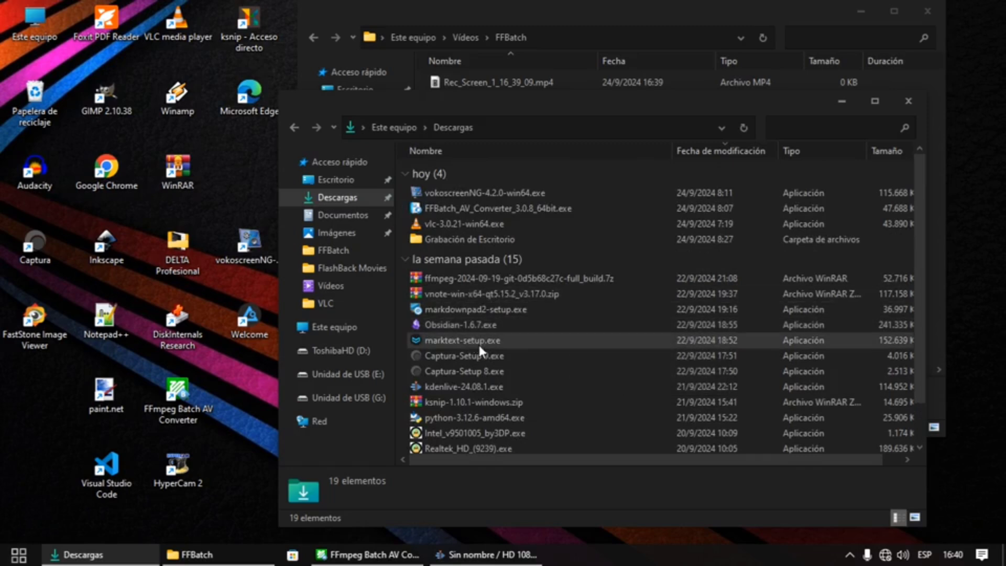
pyautogui.doubleClick(485, 386)
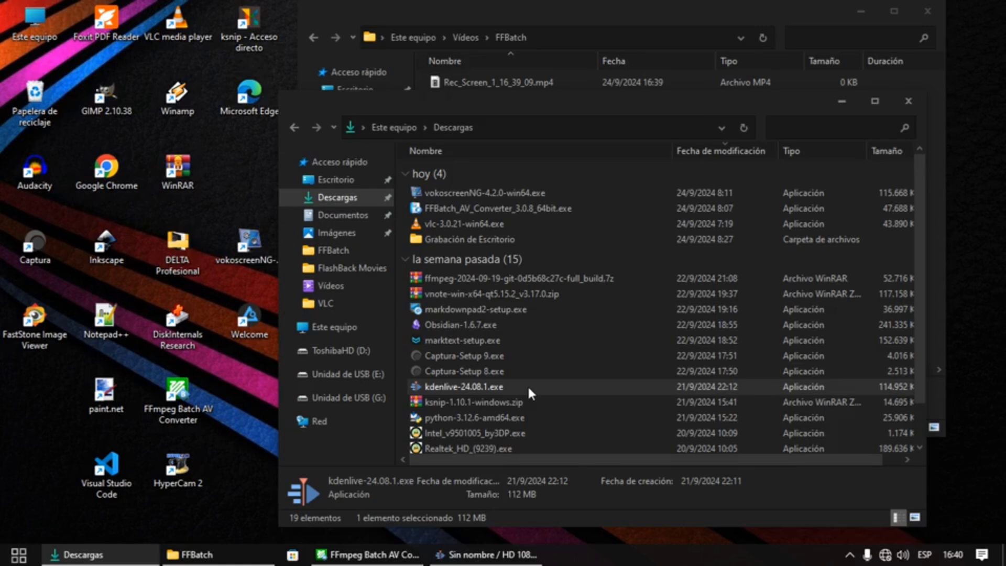
pyautogui.moveTo(528, 388)
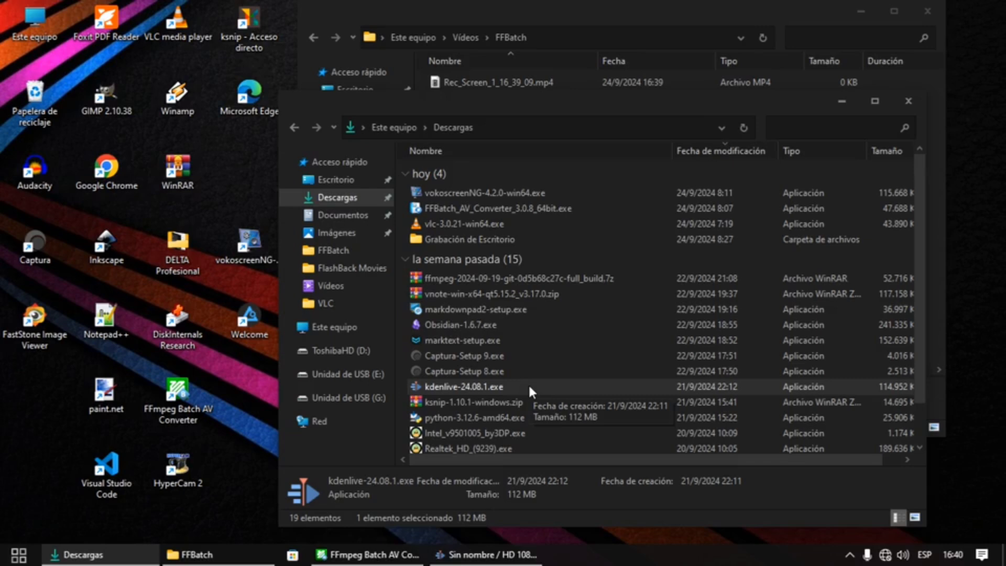
# Minimize both folder windows, return to Kdenlive and close its About dialog
pyautogui.click(841, 102)
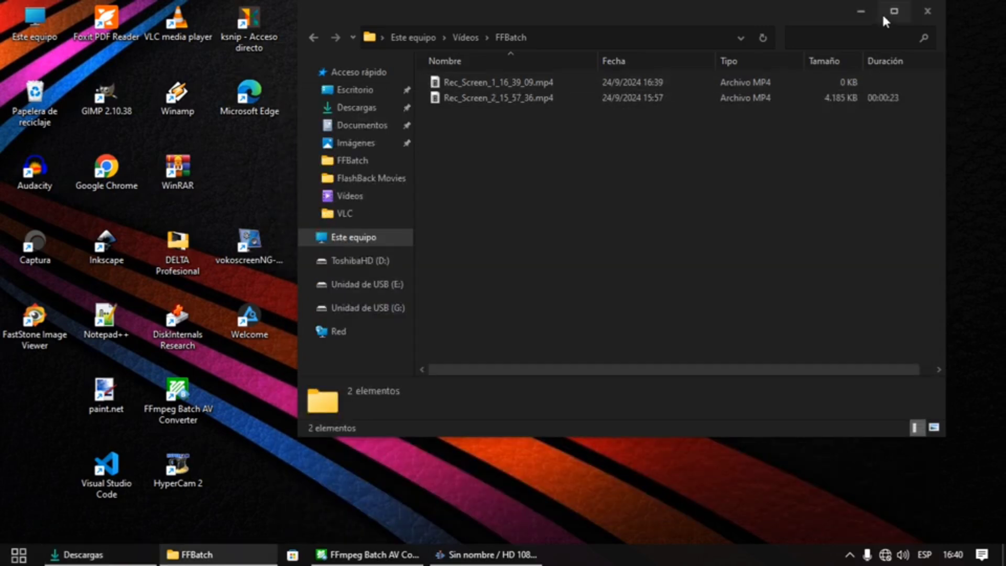
pyautogui.click(860, 11)
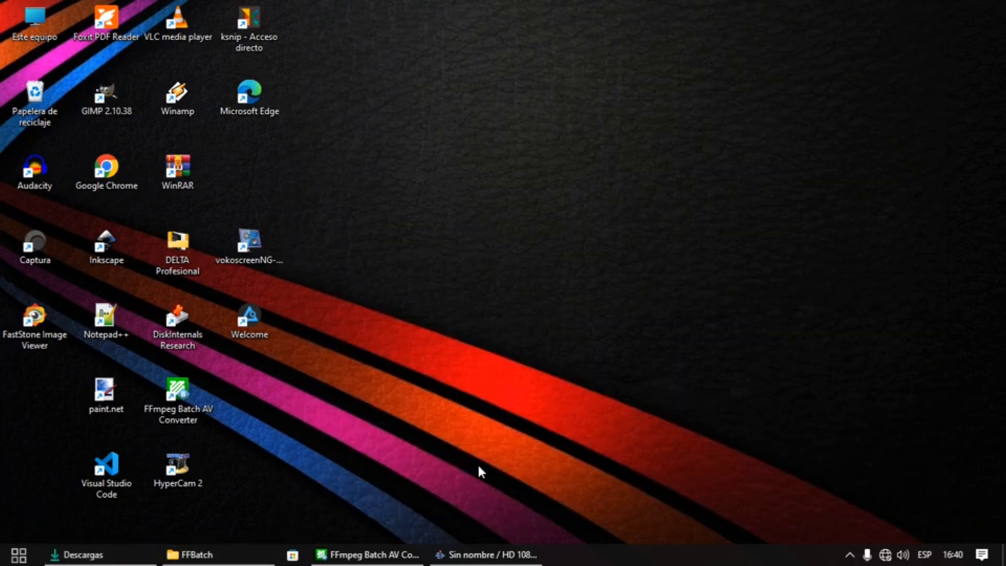
pyautogui.click(473, 556)
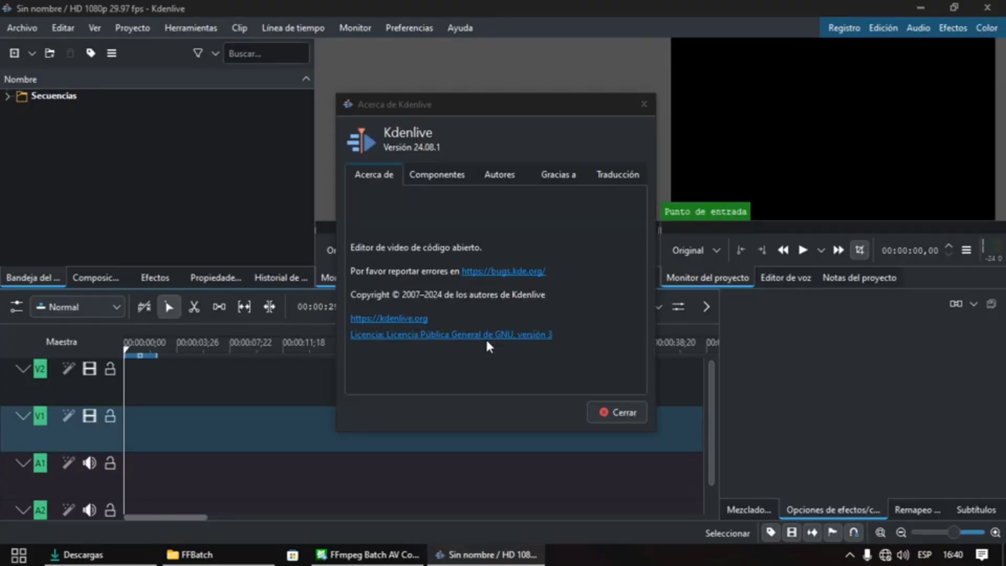
pyautogui.click(618, 412)
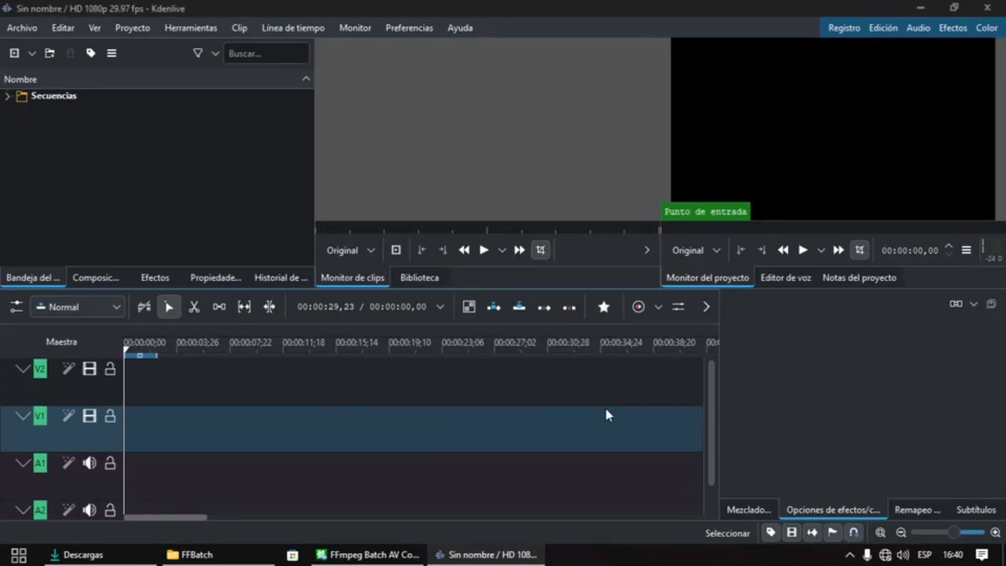
# Switch to the file browser and open the Record folder inside Vídeos
pyautogui.moveTo(174, 559)
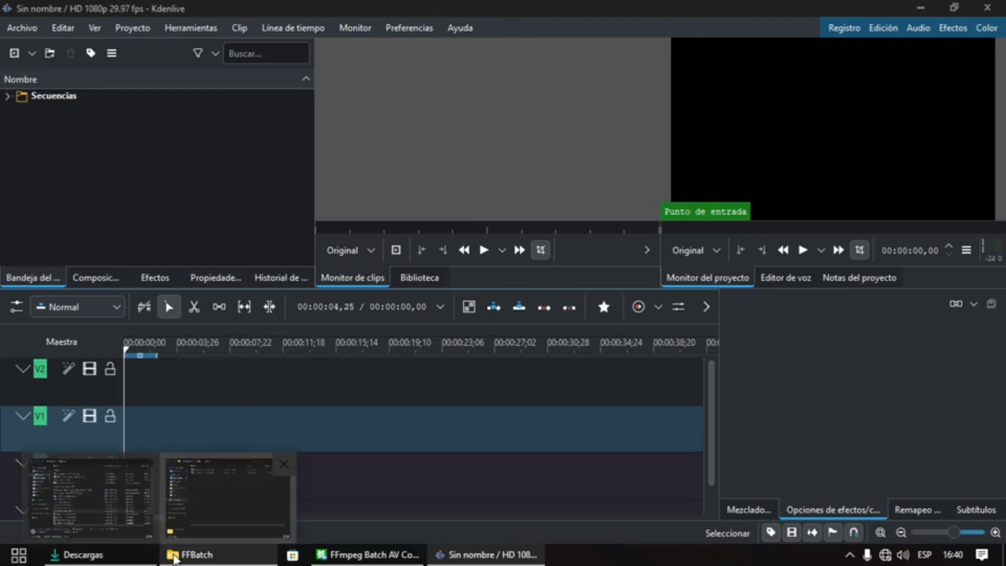
pyautogui.click(227, 498)
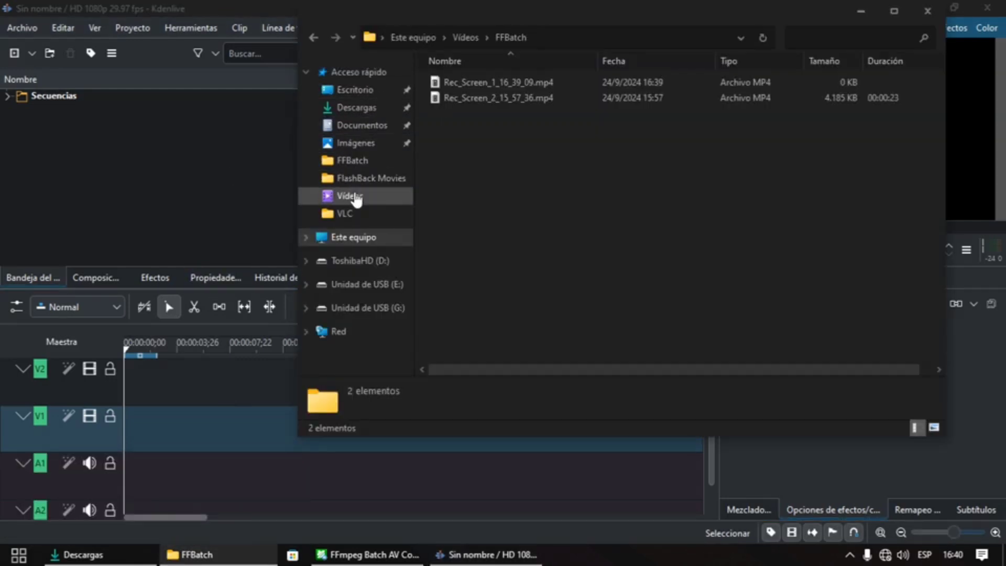
pyautogui.click(353, 197)
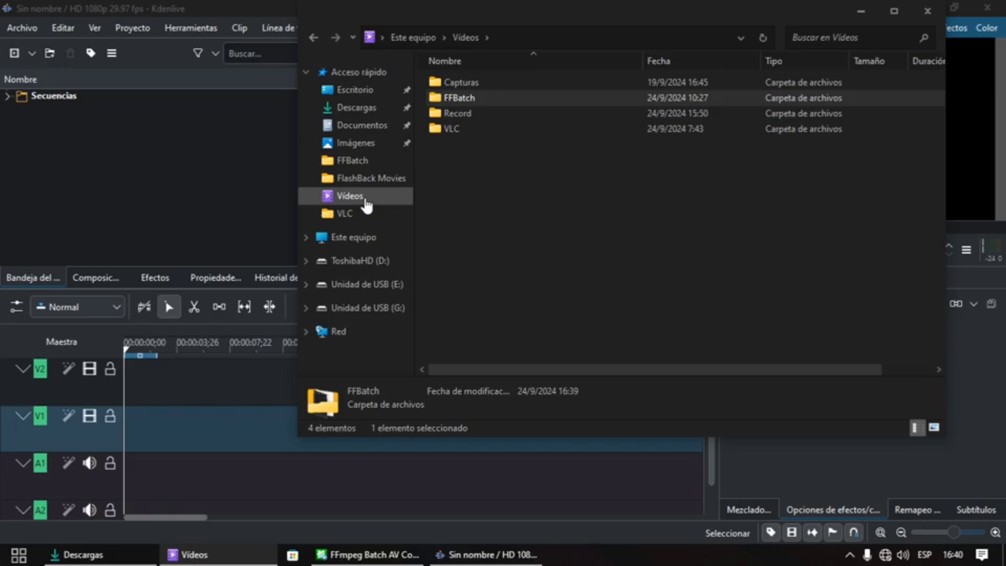
pyautogui.click(467, 114)
pyautogui.press('Return')
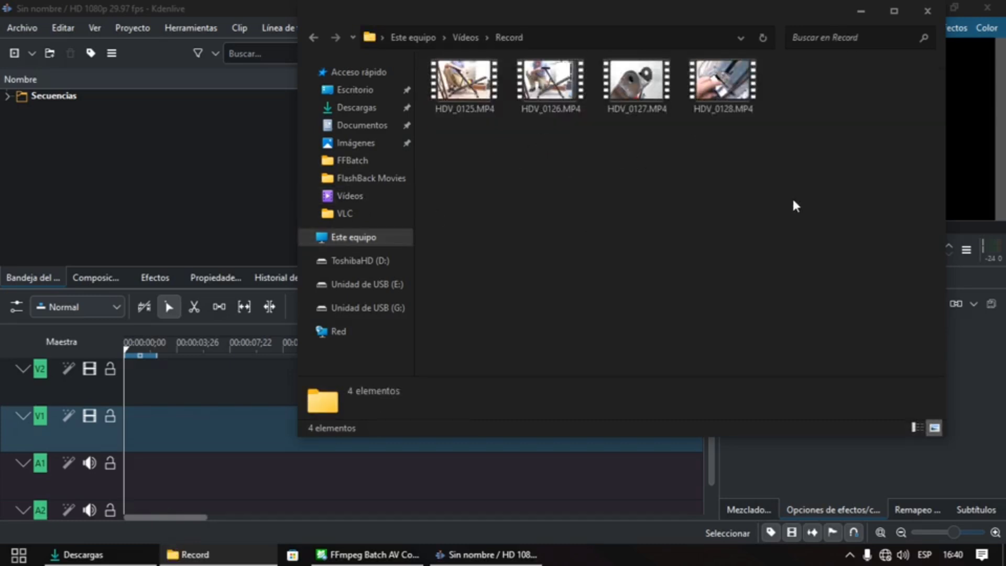
# Import all four clips, HDV_0125.MP4 to HDV_0128.MP4, from the Record folder into Kdenlive's project bin
pyautogui.click(498, 86)
pyautogui.hotkey('ctrl', 'a')
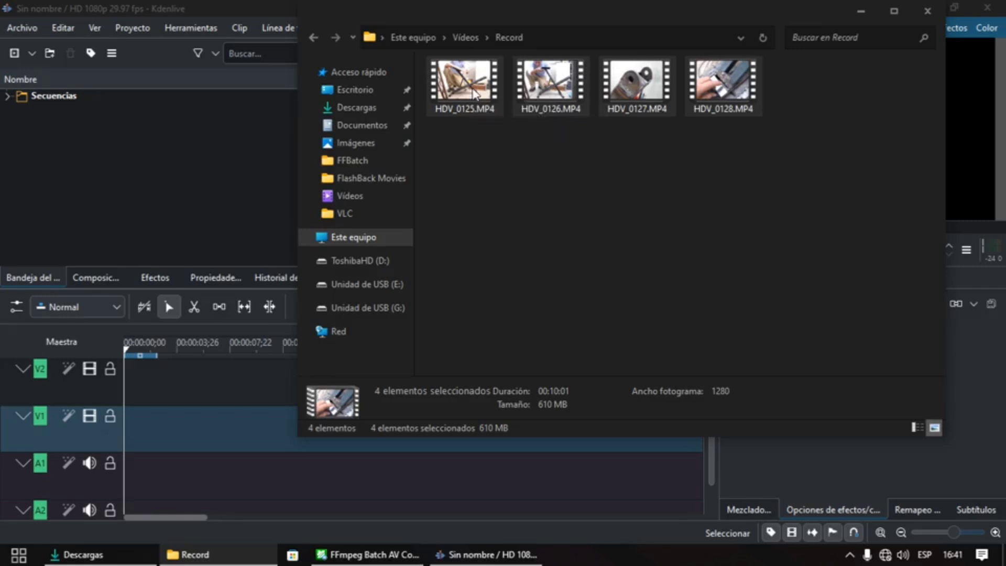
pyautogui.moveTo(473, 93); pyautogui.dragTo(111, 167)
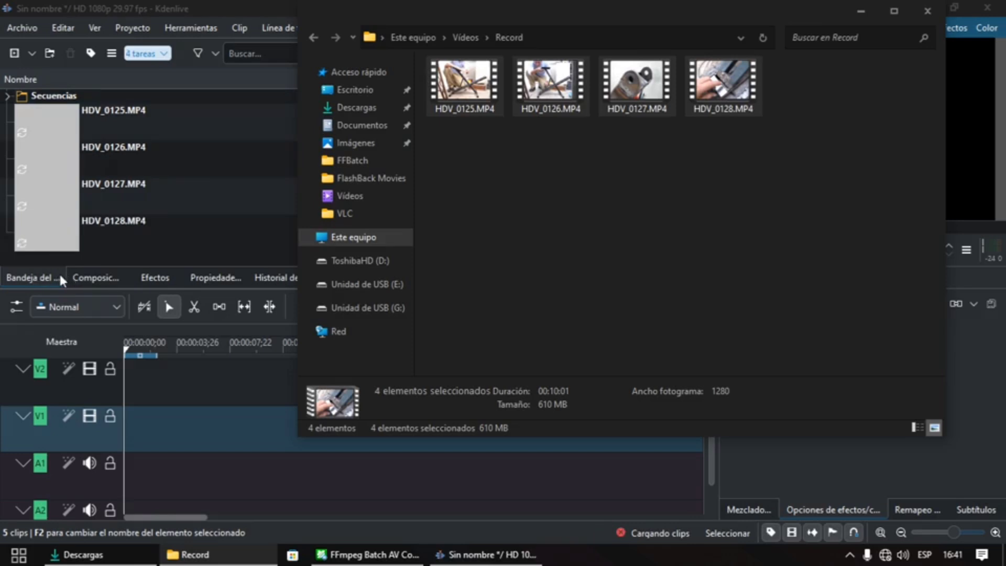
# Select HDV_0125.MP4 in the project bin and accept changing the project profile to HD 720p 25 fps
pyautogui.click(63, 130)
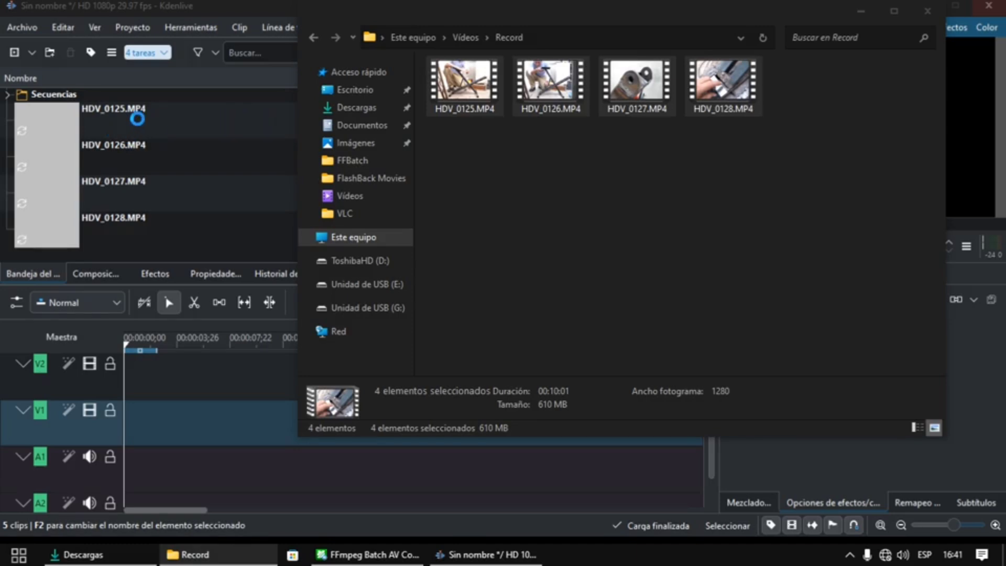
pyautogui.click(137, 119)
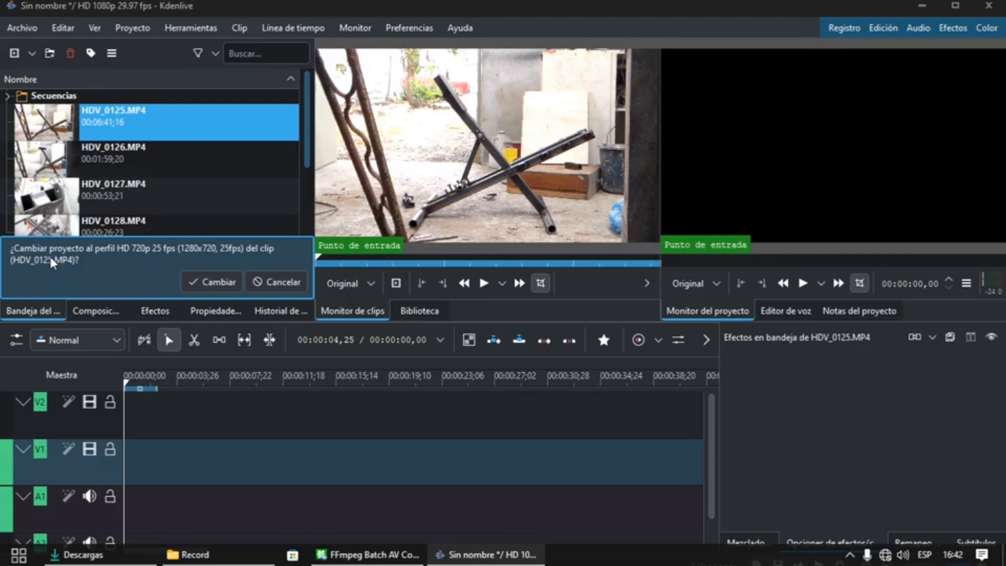
pyautogui.click(219, 282)
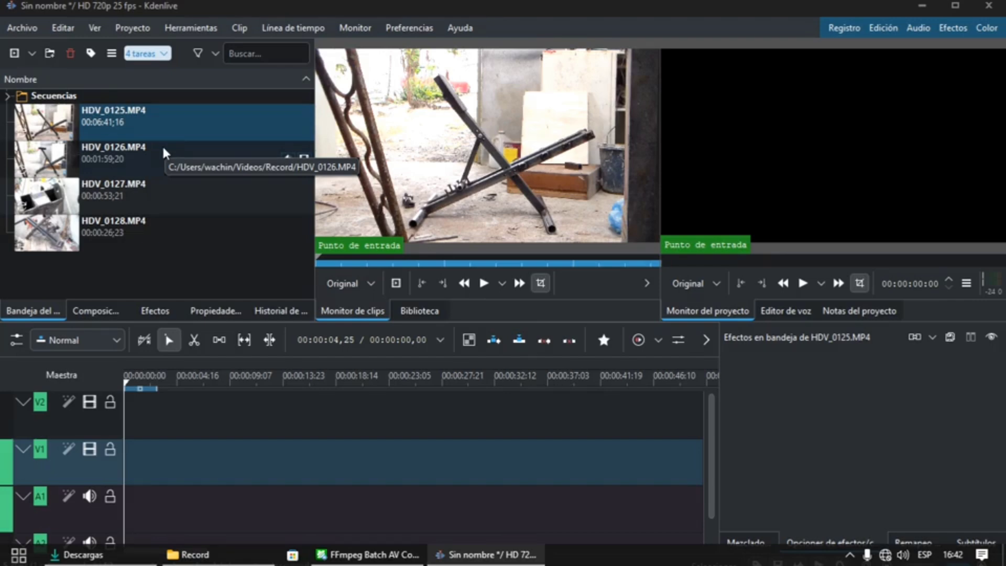
# Review the computer's processor, RAM and Windows specifications in the system settings, then return to Kdenlive
pyautogui.rightClick(19, 555)
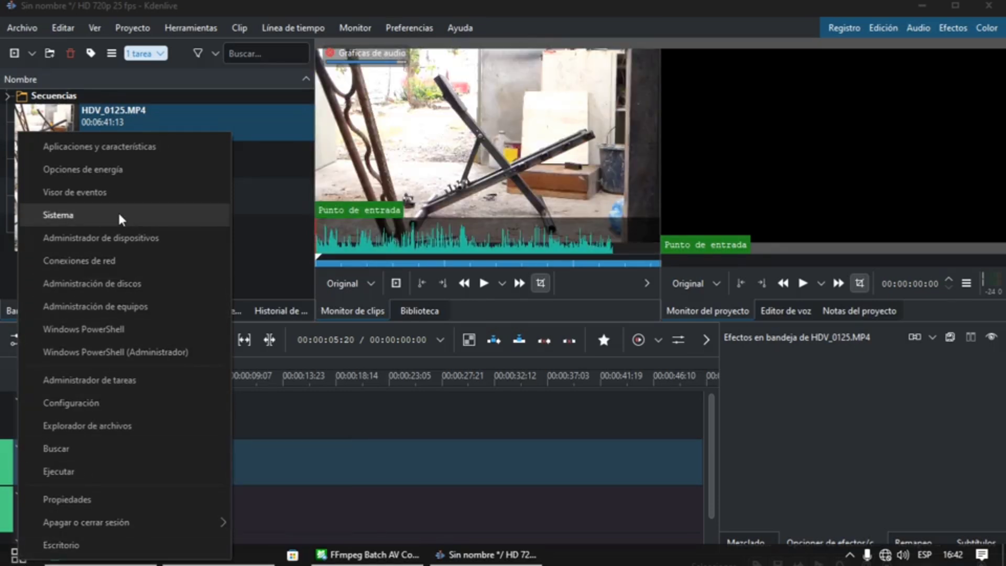
pyautogui.click(119, 215)
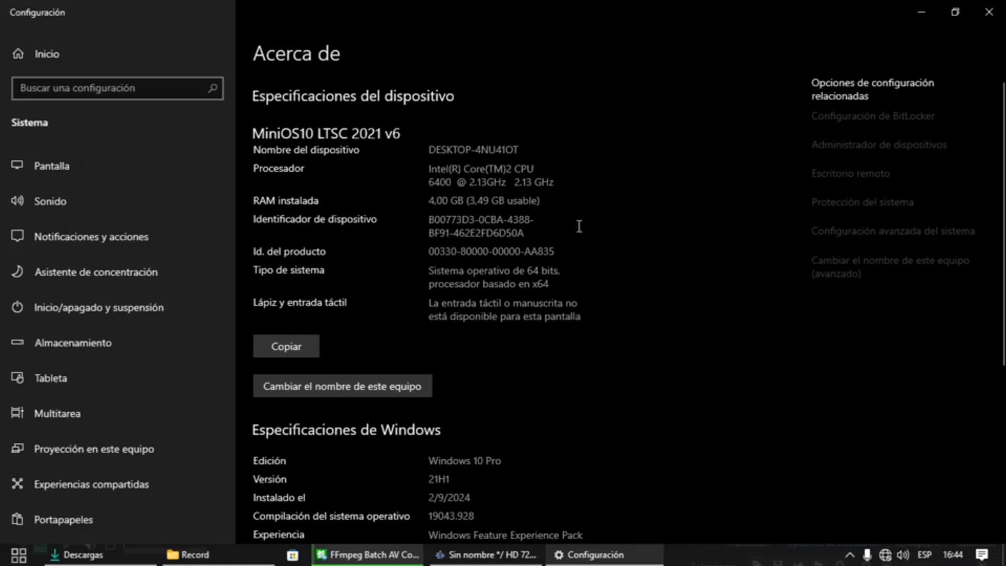
pyautogui.click(916, 13)
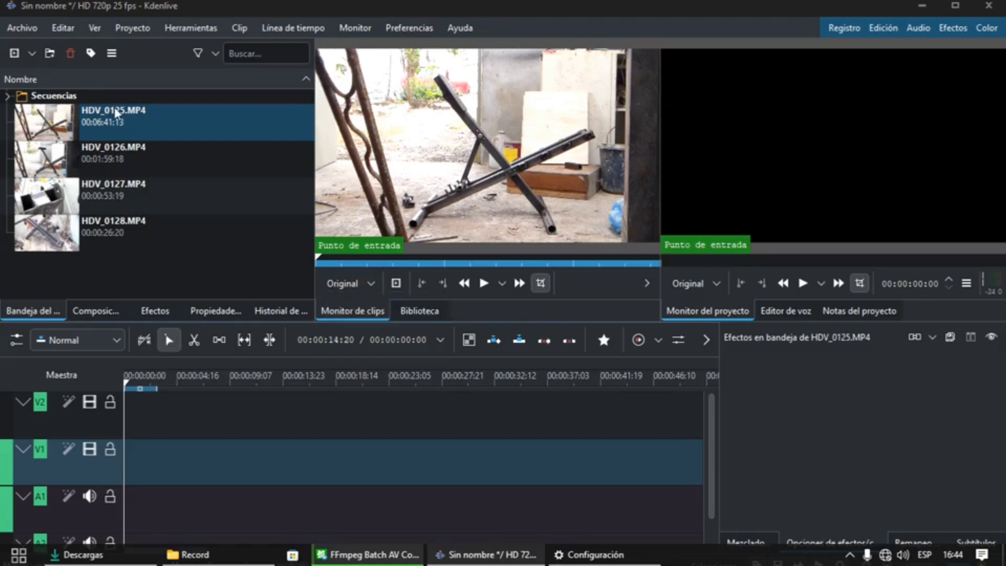
# Place HDV_0125.MP4 at the start of track V1 with its audio on A1, and maximize the Kdenlive window
pyautogui.click(112, 121)
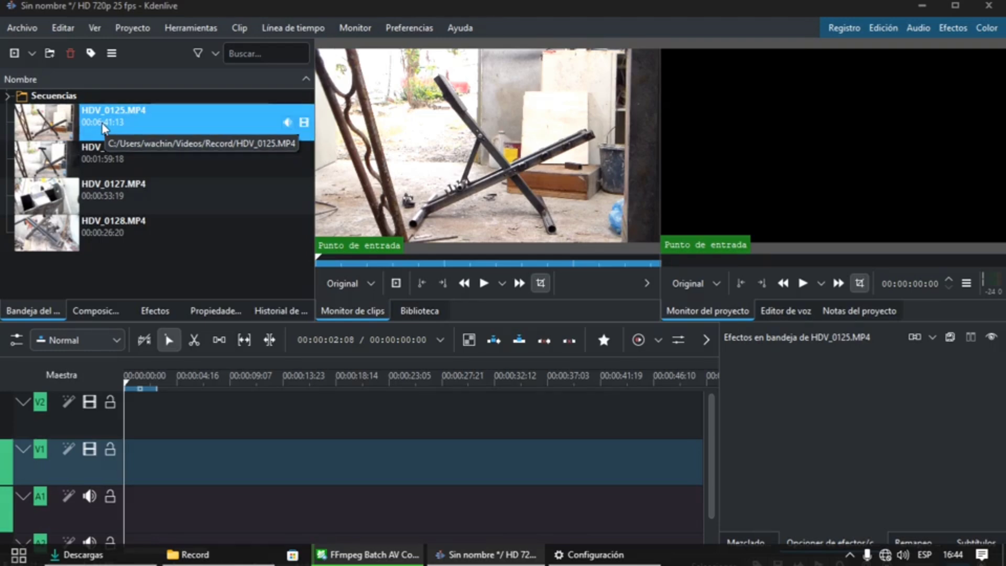
pyautogui.moveTo(106, 124); pyautogui.dragTo(125, 454)
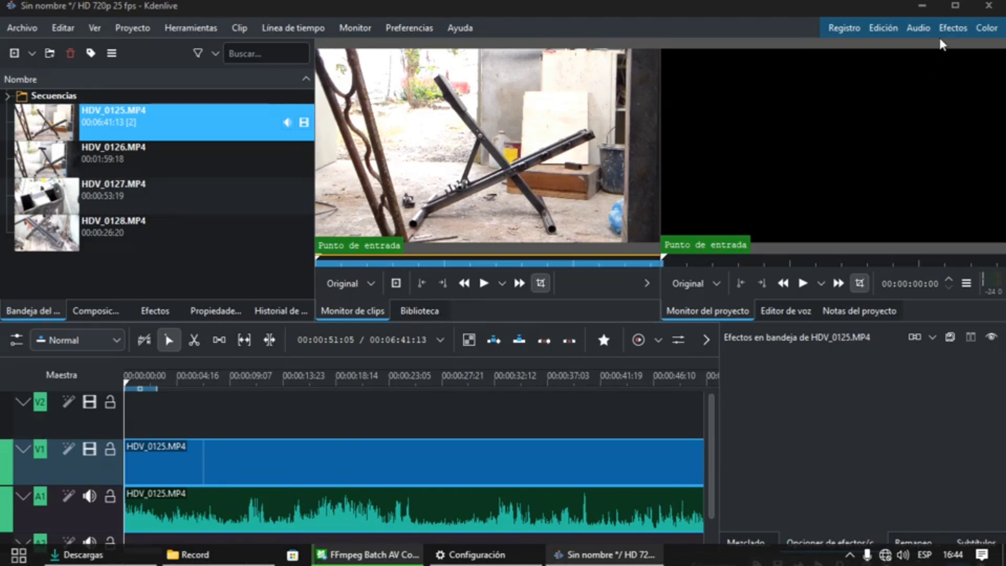
pyautogui.click(954, 5)
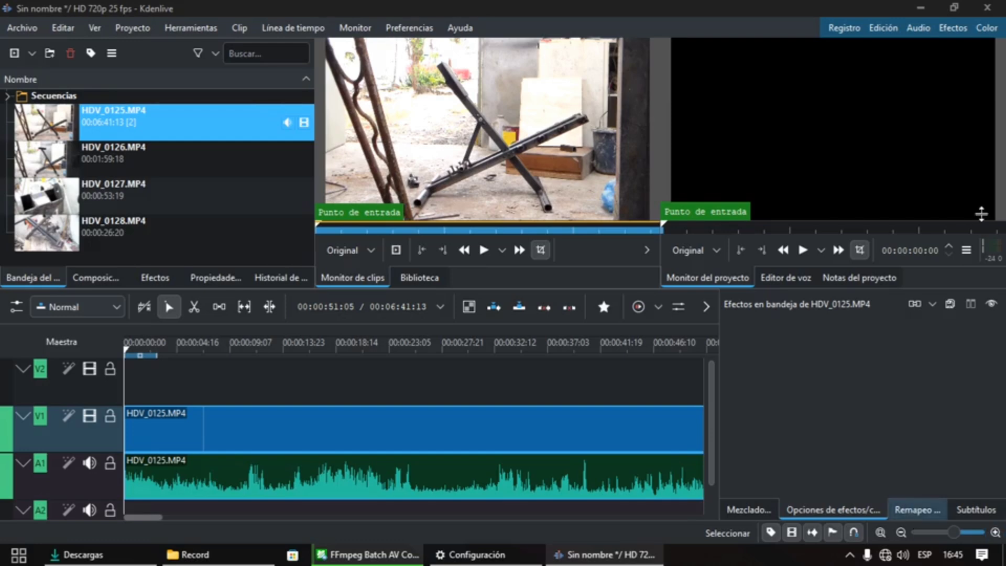
# Cut the HDV_0125.MP4 clip on V1 and A1 with the Razor tool at about 00:04:35:12
pyautogui.click(901, 534)
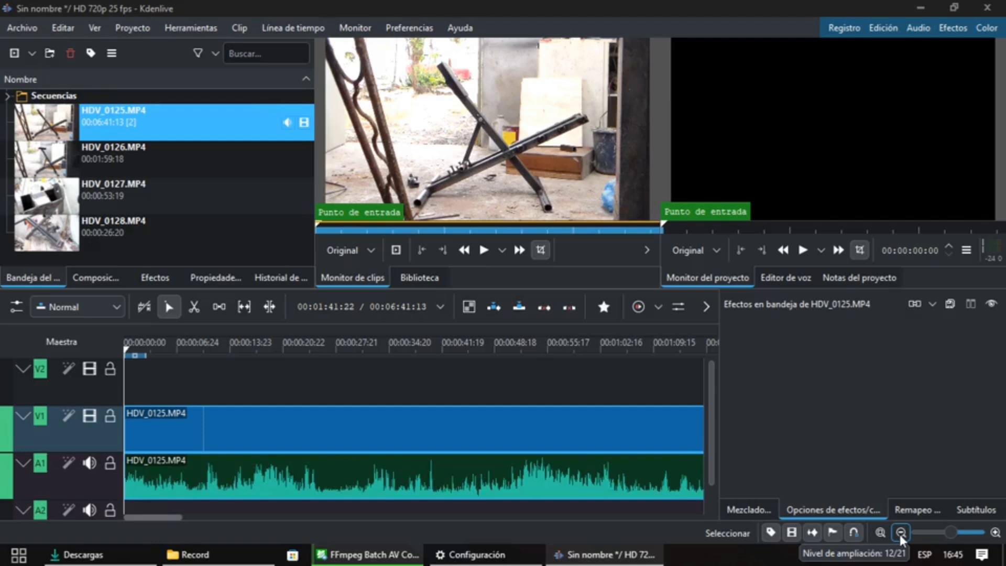
pyautogui.click(901, 534)
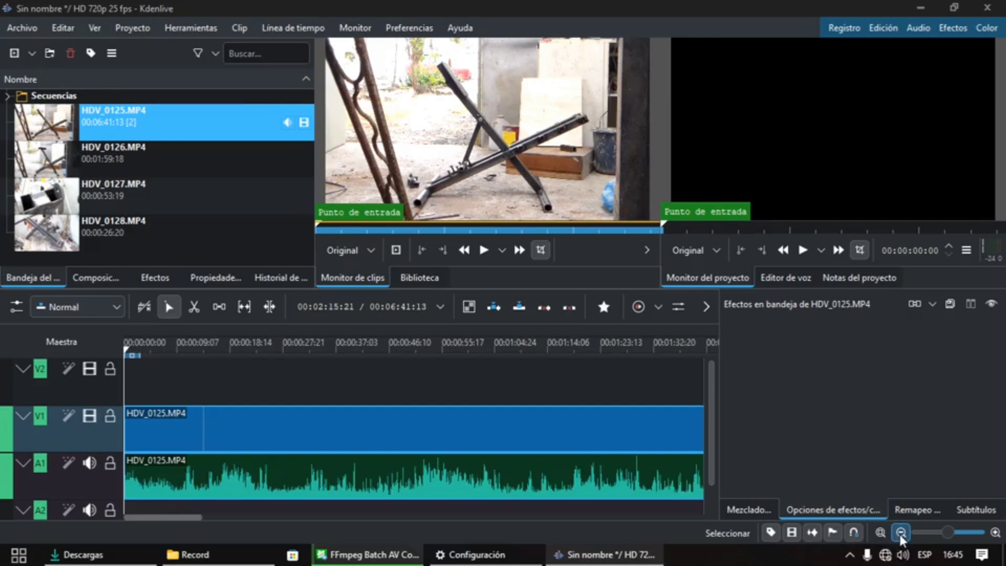
pyautogui.click(900, 534)
pyautogui.click(901, 534)
pyautogui.click(901, 534)
pyautogui.click(901, 533)
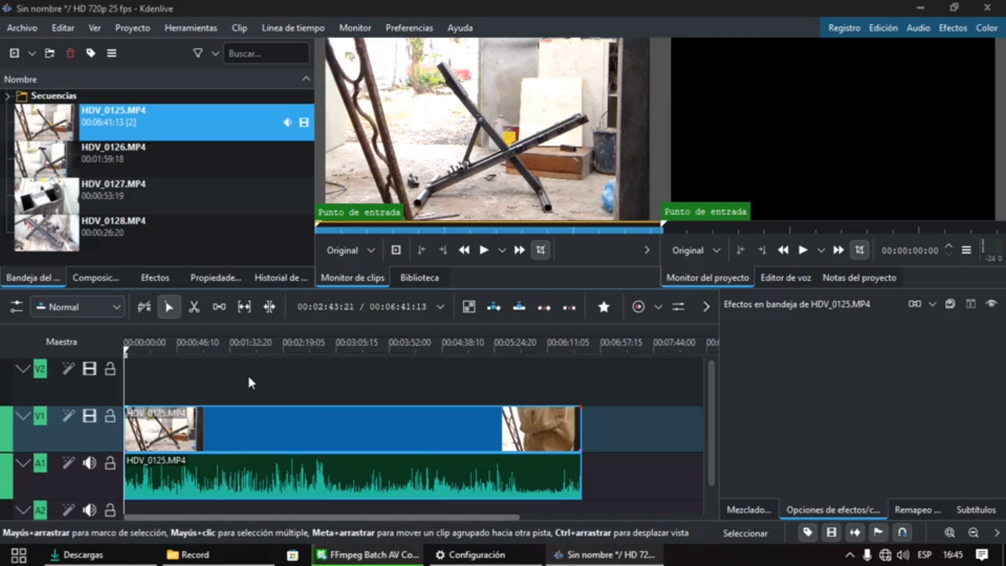
pyautogui.click(194, 307)
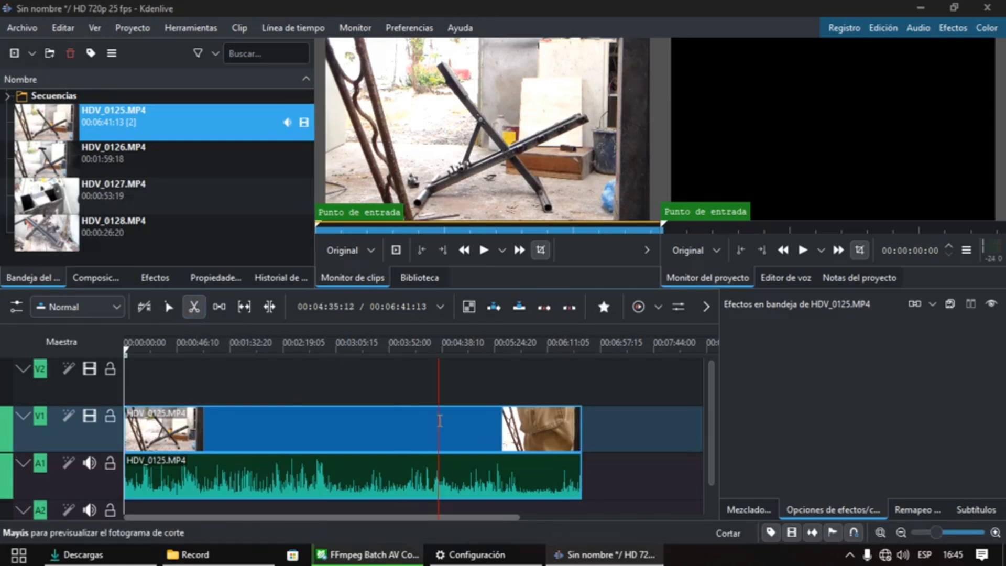
pyautogui.click(439, 421)
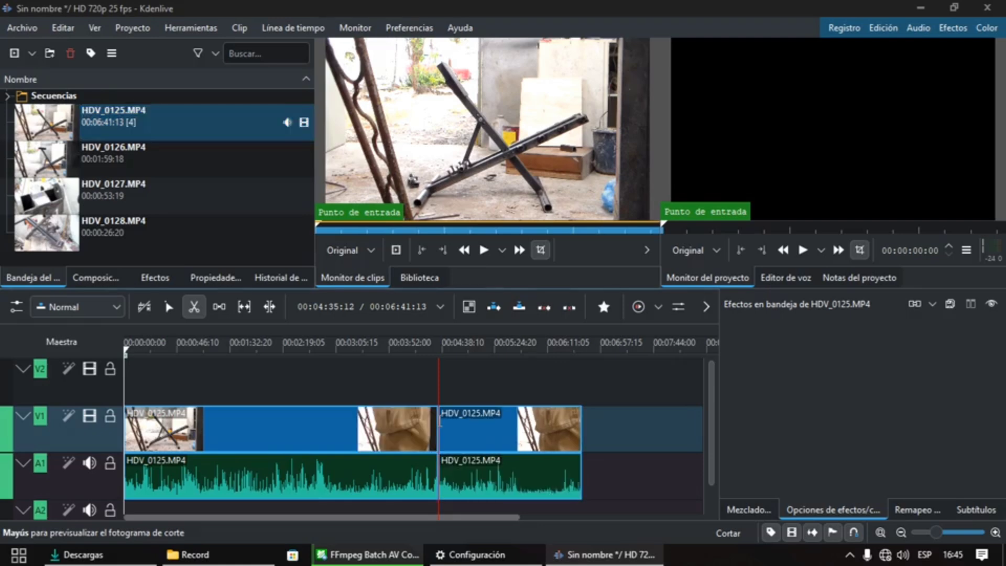
# Move the second HDV_0125.MP4 segment up to V2, starting at about 00:04:06 over the first segment's end, and add a Wipe composition at the overlap
pyautogui.click(175, 305)
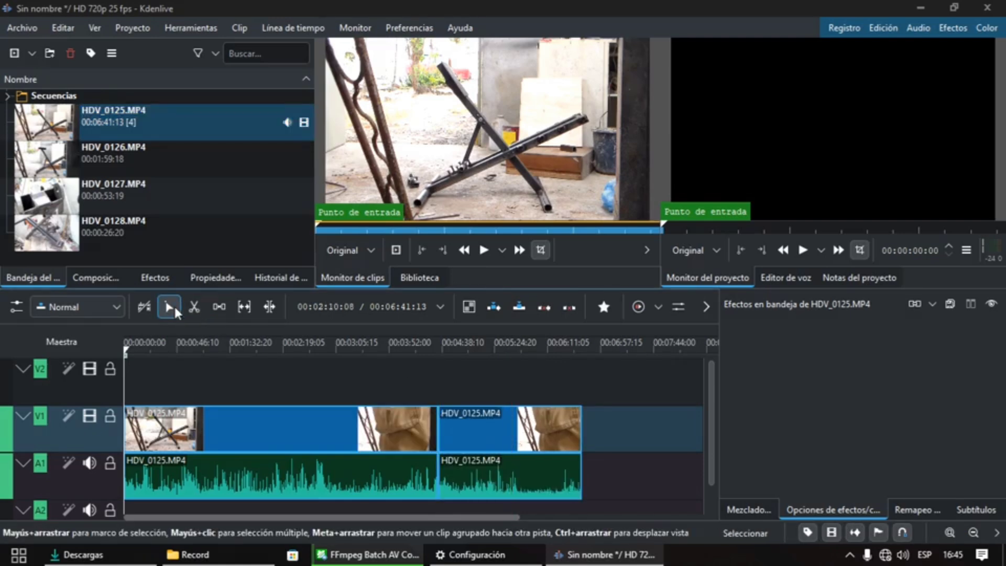
pyautogui.click(460, 417)
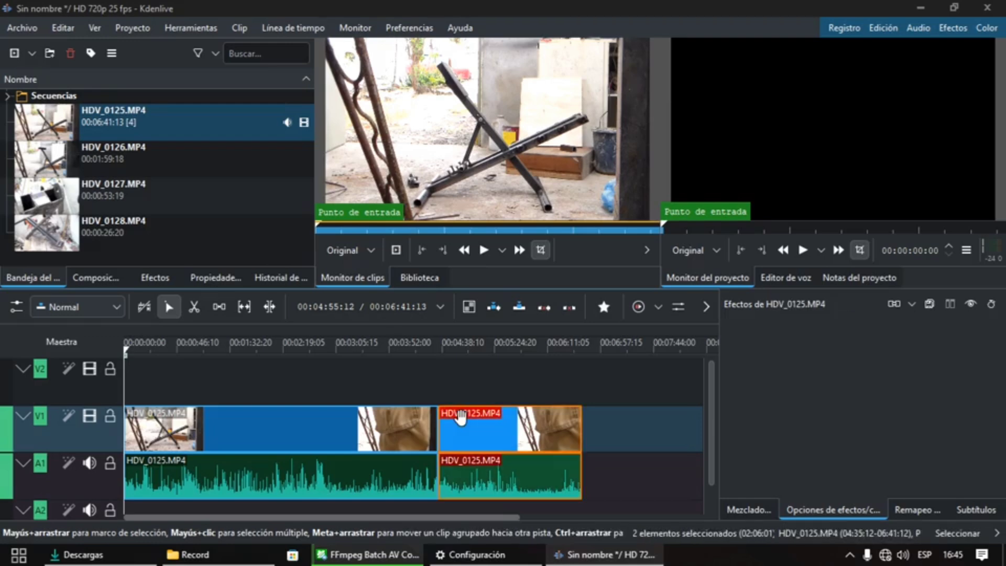
pyautogui.moveTo(460, 417); pyautogui.dragTo(503, 427)
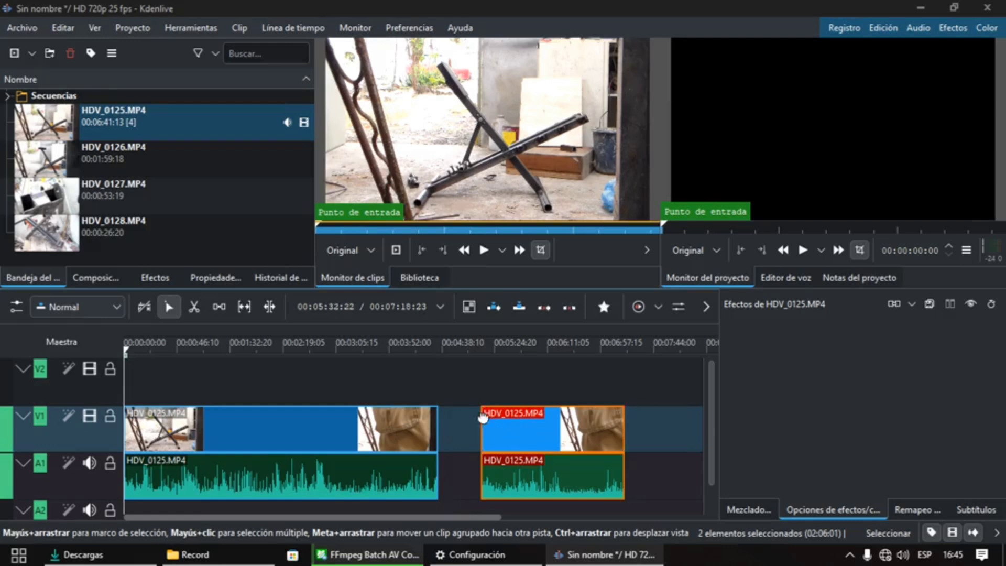
pyautogui.moveTo(487, 420); pyautogui.dragTo(437, 394)
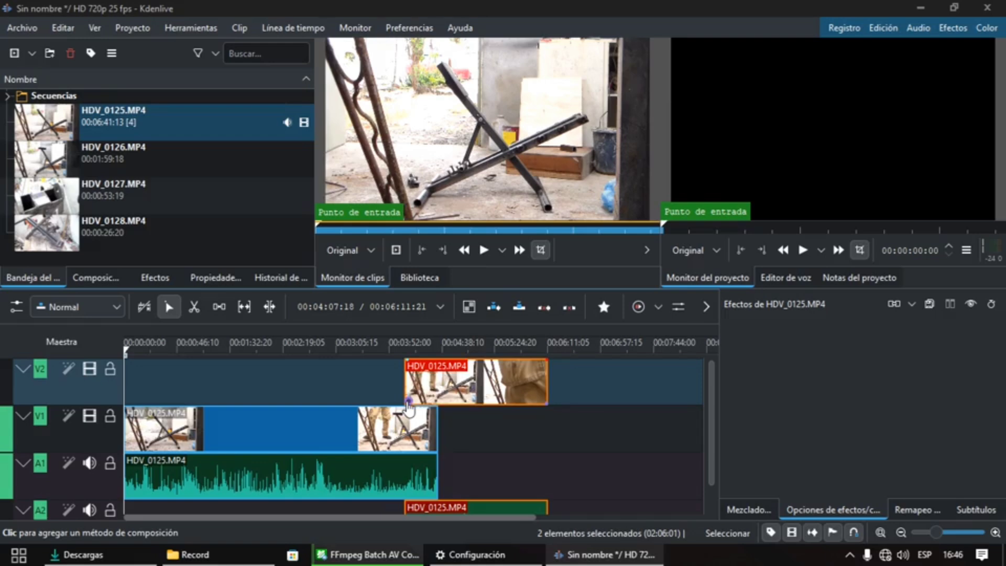
pyautogui.click(408, 402)
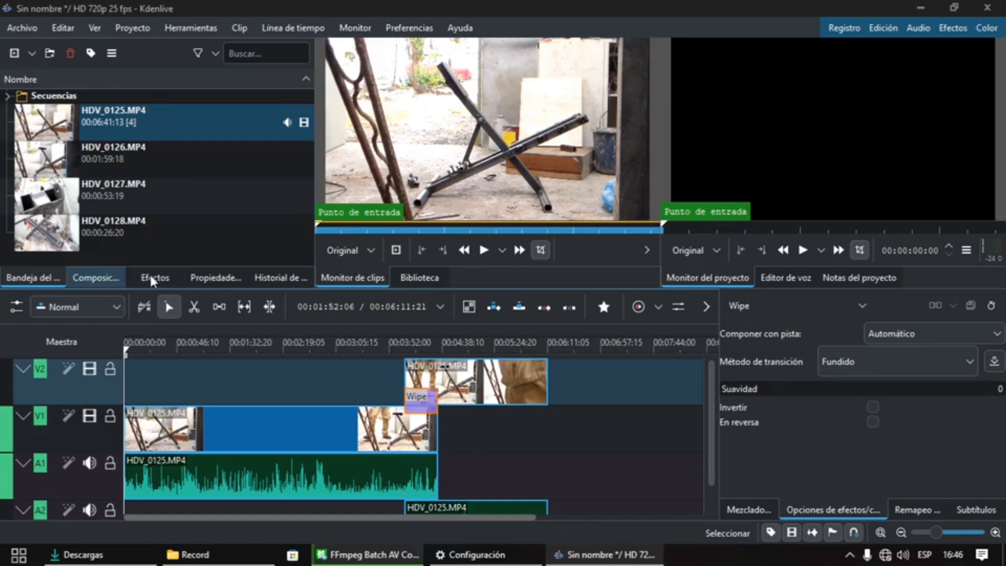
pyautogui.click(158, 275)
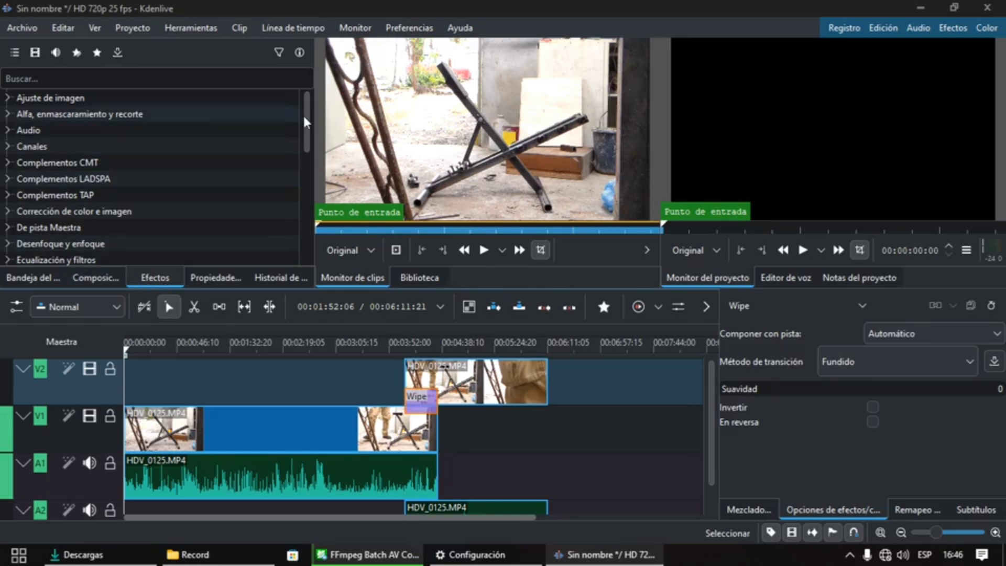
pyautogui.moveTo(303, 137); pyautogui.dragTo(307, 238)
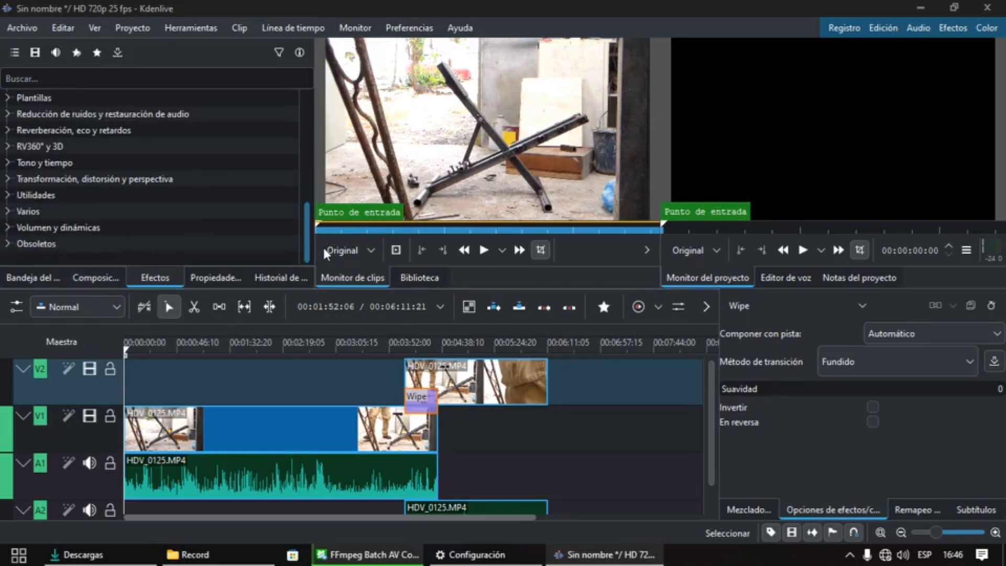
# Place HDV_0126.MP4 on V1 with its audio on A1, starting where the HDV_0125.MP4 segment on V2 ends
pyautogui.click(32, 278)
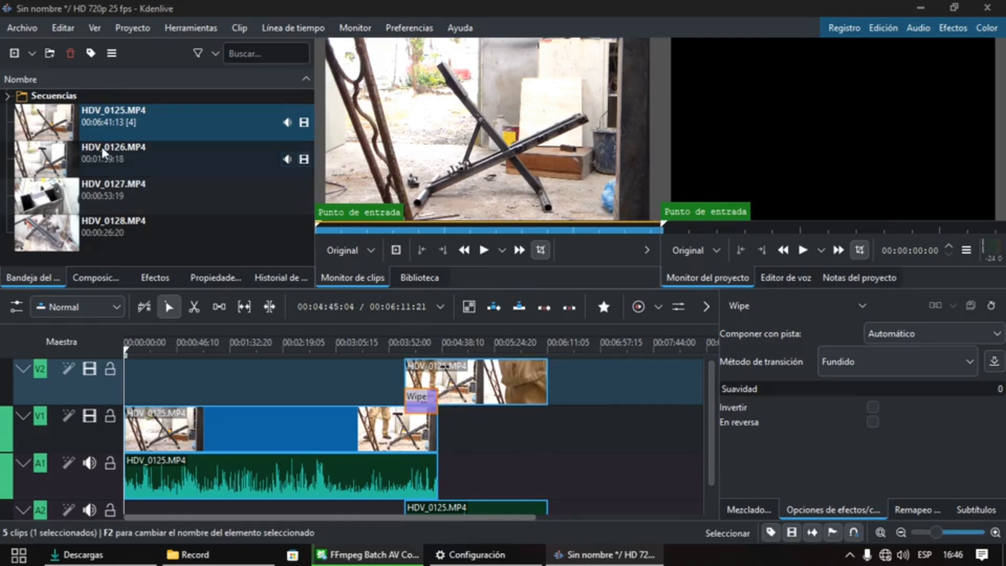
pyautogui.click(130, 175)
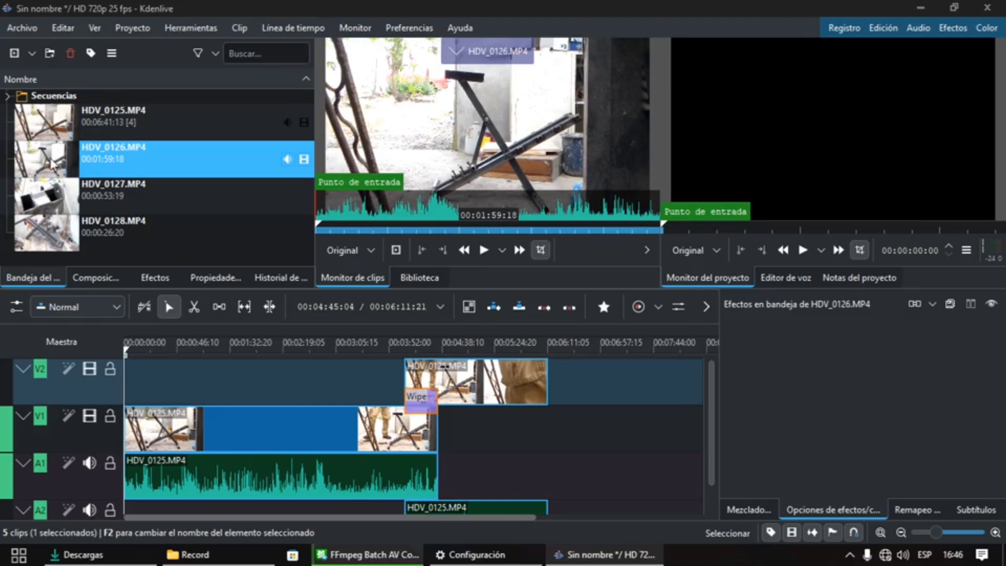
pyautogui.moveTo(52, 164); pyautogui.dragTo(559, 449)
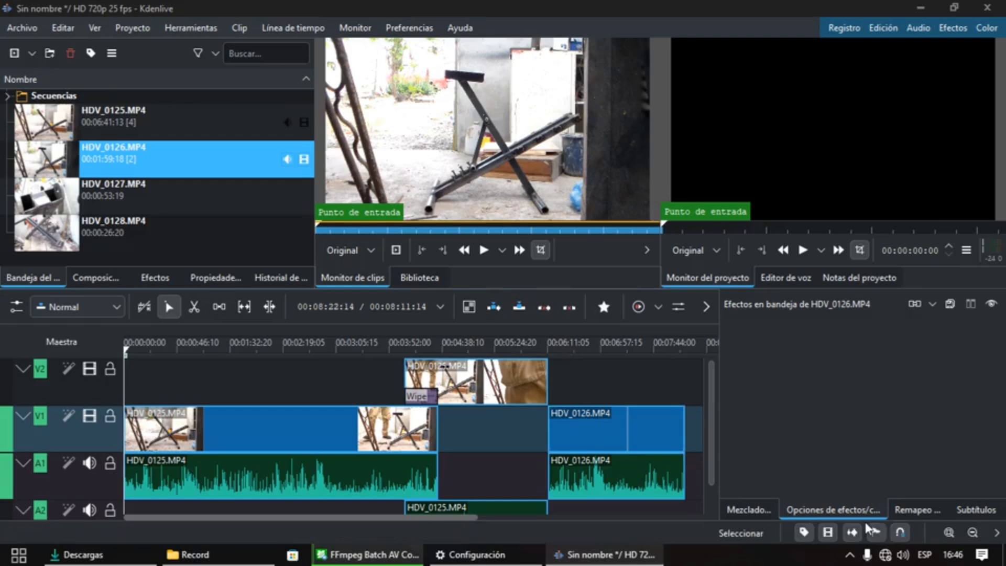
pyautogui.click(901, 532)
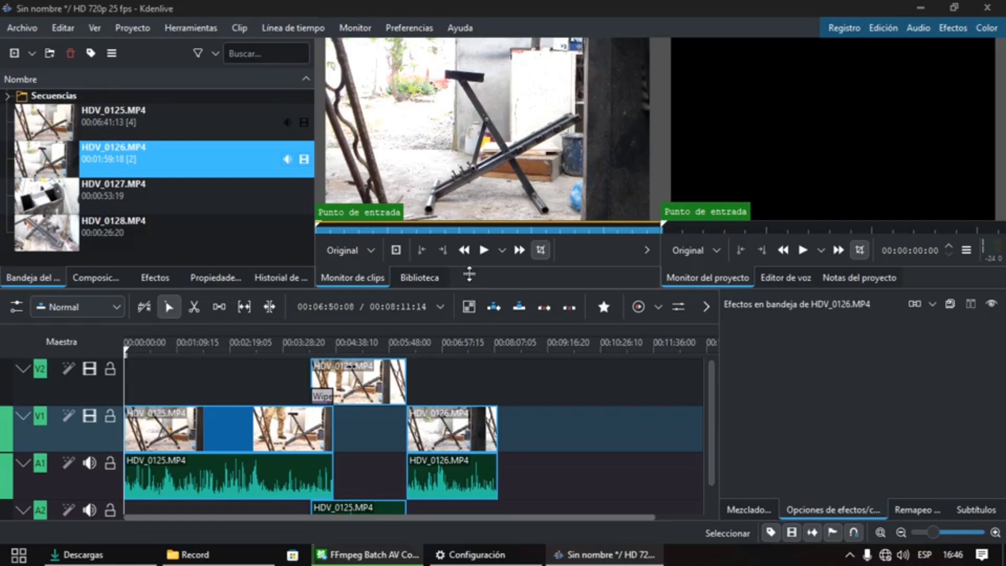
pyautogui.moveTo(467, 284); pyautogui.dragTo(469, 319)
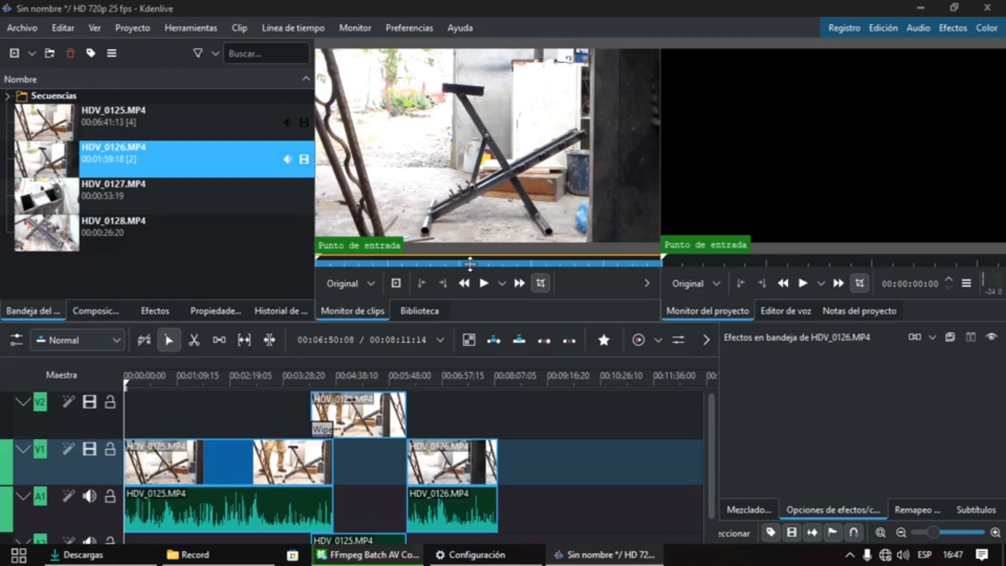
pyautogui.moveTo(470, 263); pyautogui.dragTo(472, 289)
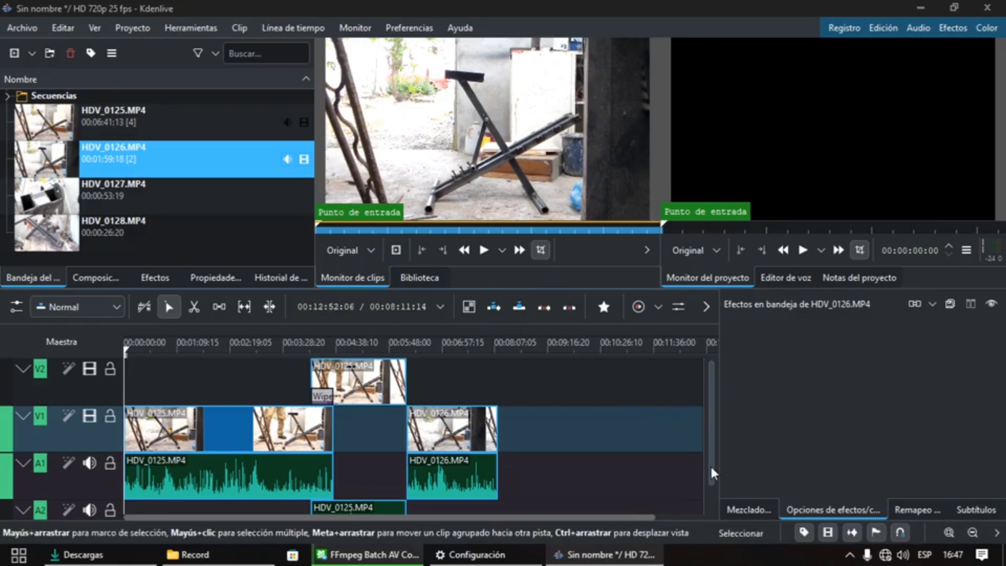
pyautogui.moveTo(709, 464); pyautogui.dragTo(709, 491)
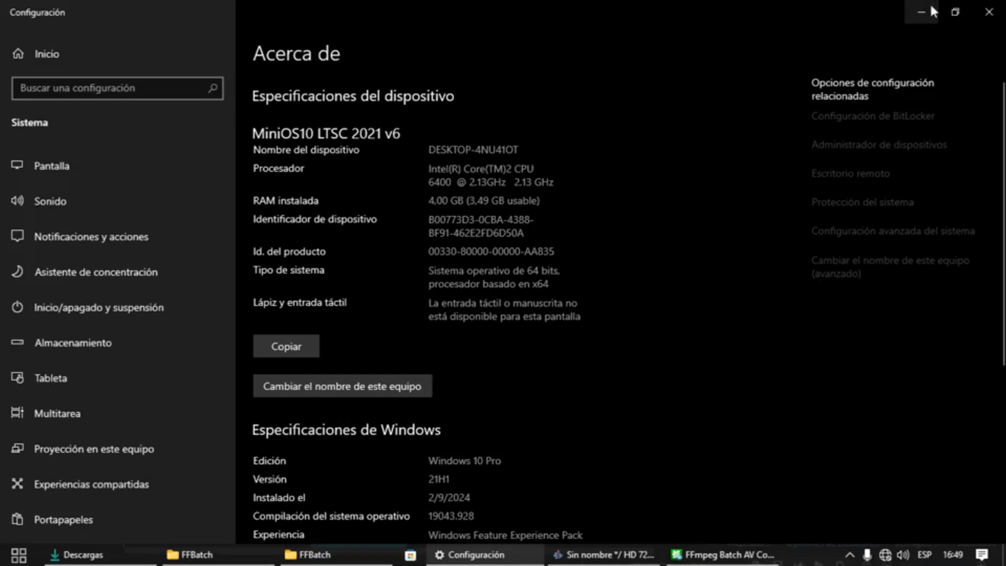
# Return to Kdenlive, search the effects for "fade" and apply the audio Fade out effect to HDV_0126.MP4 on A1
pyautogui.click(608, 555)
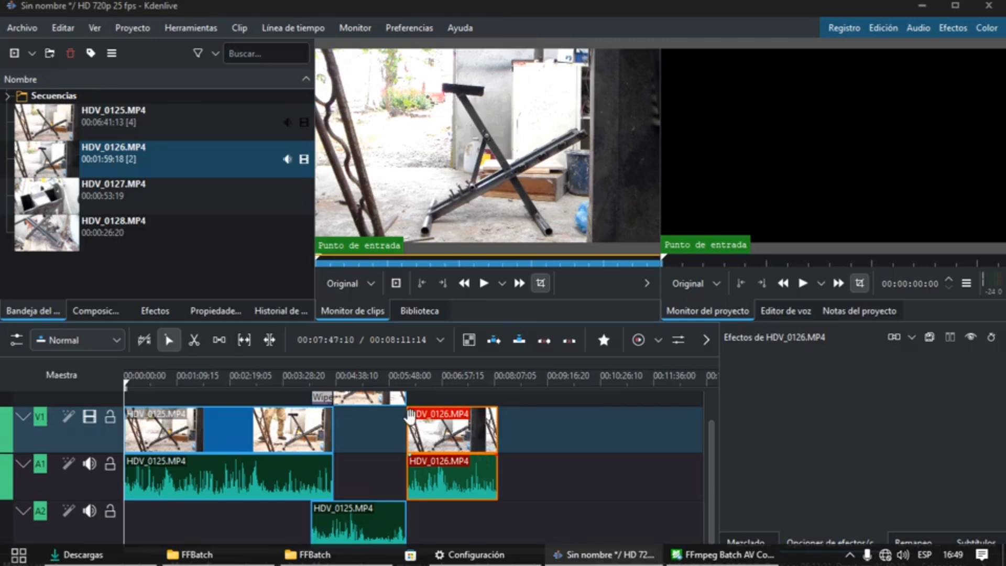
pyautogui.click(160, 308)
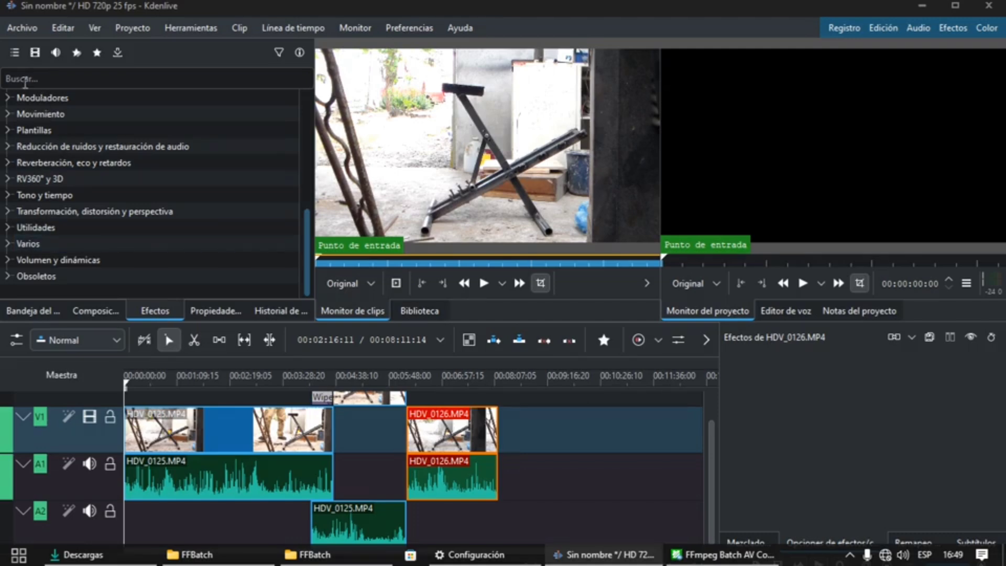
pyautogui.click(25, 81)
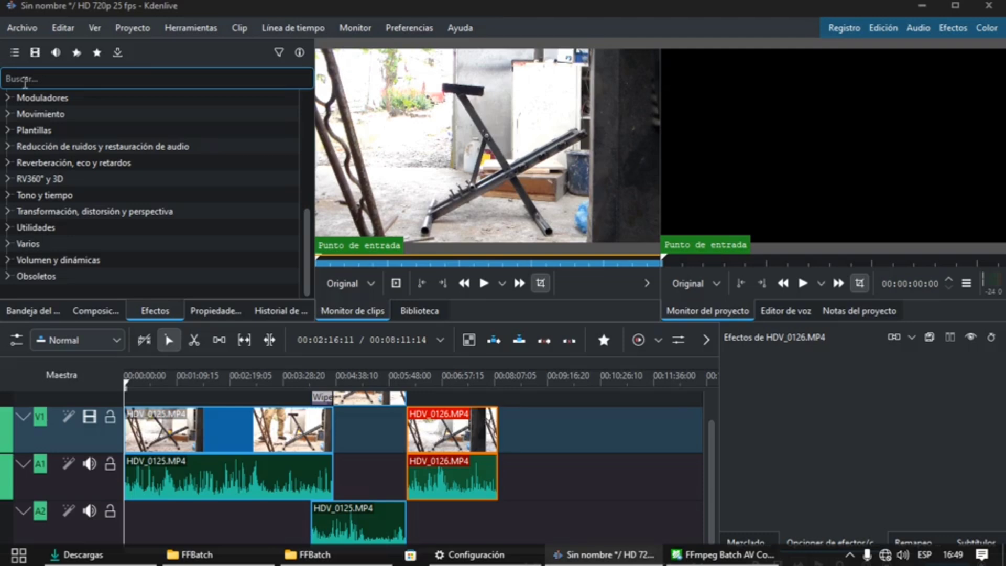
pyautogui.write('fade')
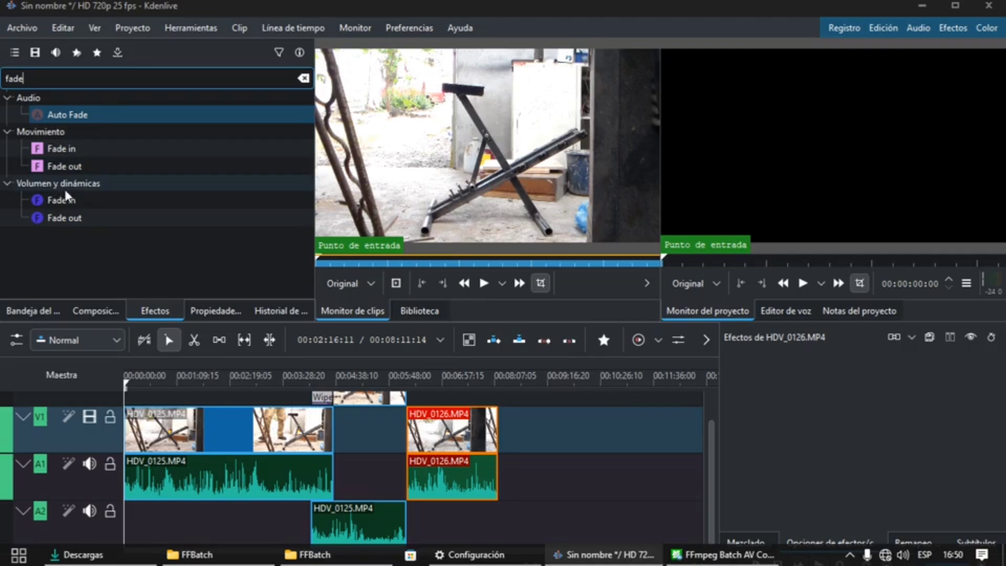
pyautogui.click(82, 218)
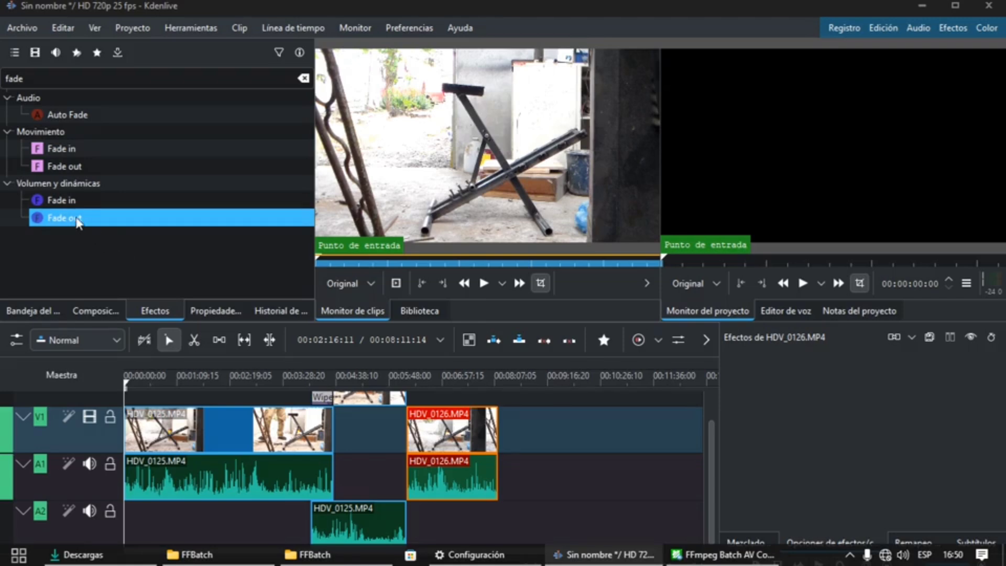
pyautogui.moveTo(79, 218); pyautogui.dragTo(461, 474)
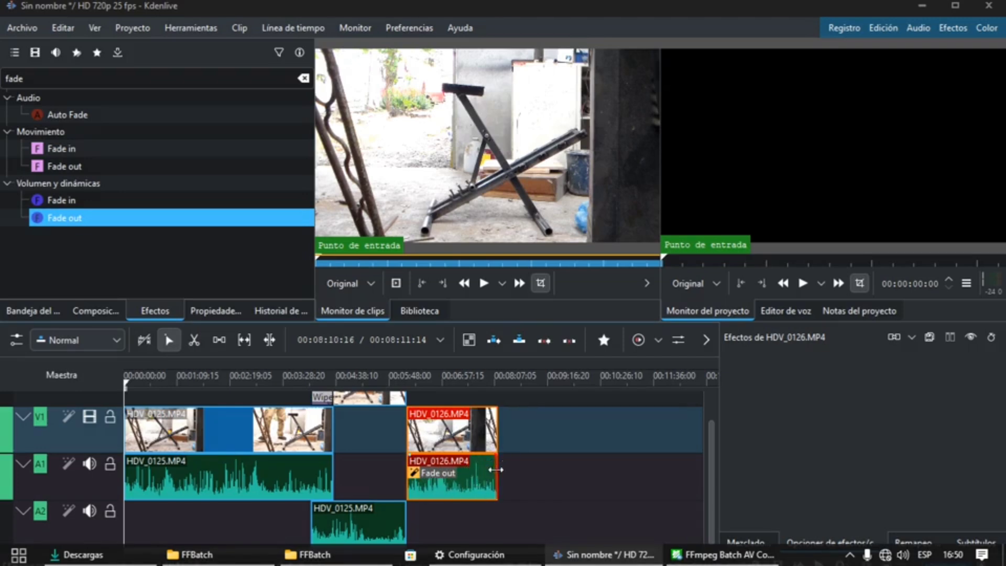
# Examine the audio fade-out at the end of HDV_0126.MP4 with the playhead at 00:08:07:14 and the window maximized
pyautogui.click(491, 377)
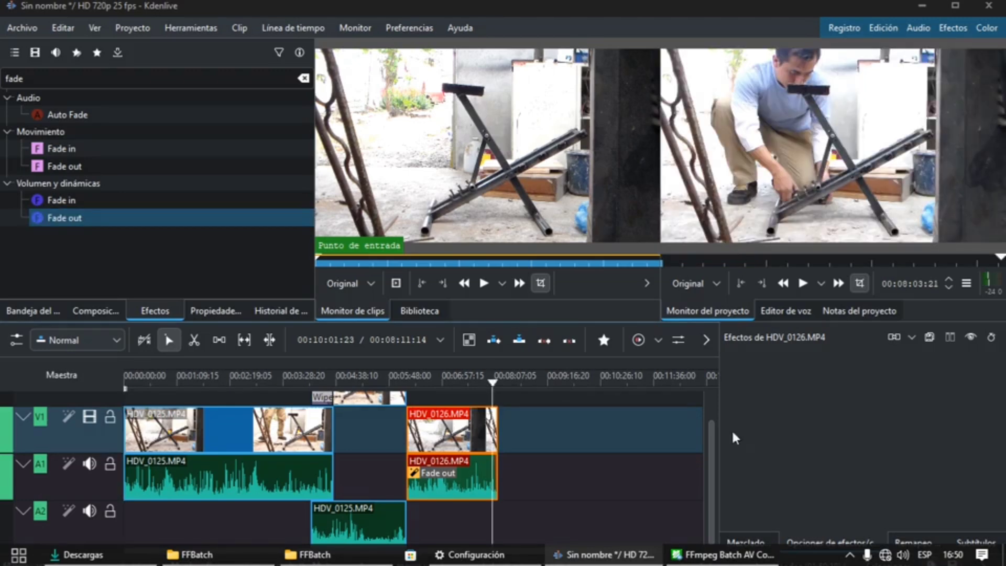
pyautogui.click(956, 3)
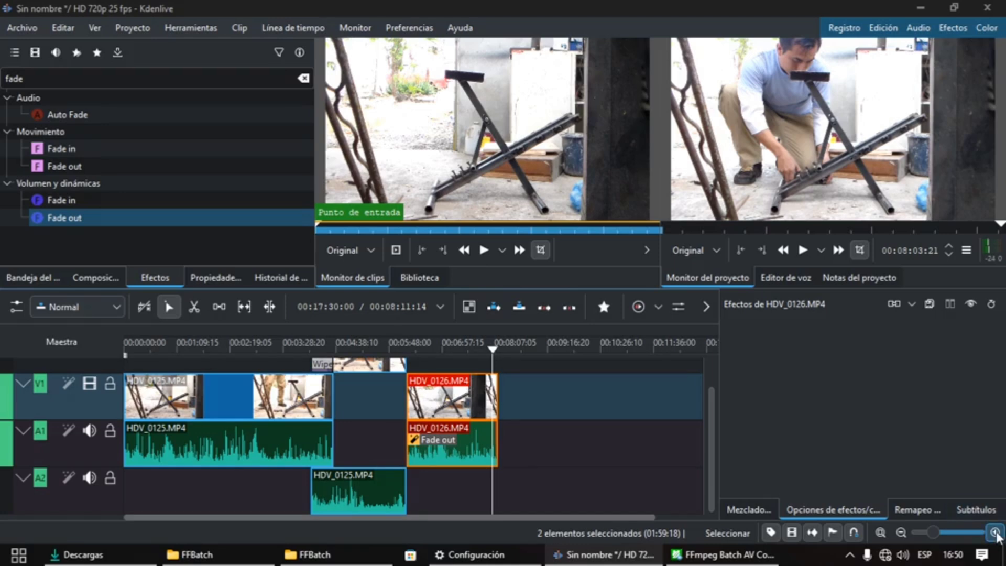
pyautogui.click(996, 533)
pyautogui.click(996, 533)
pyautogui.click(995, 533)
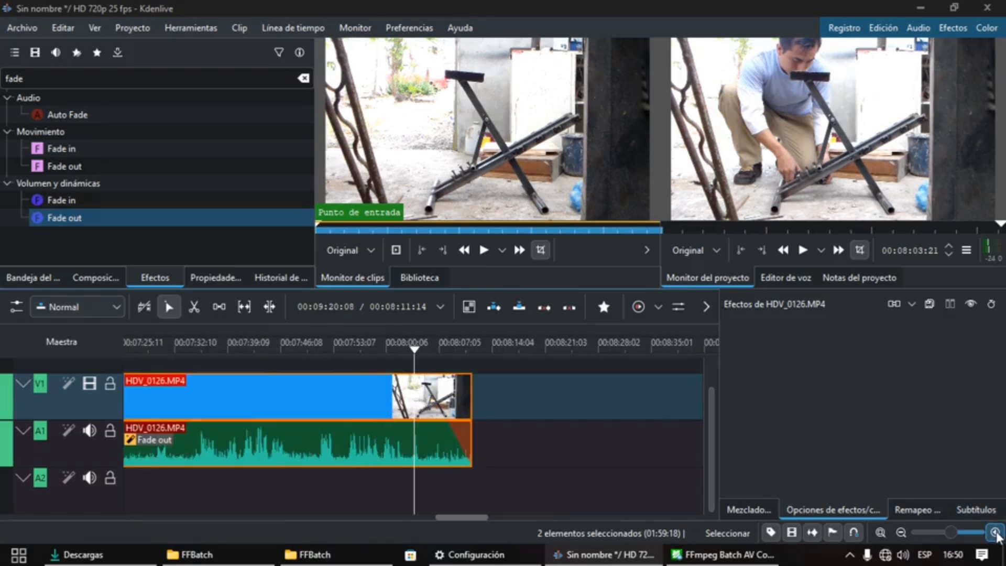
pyautogui.click(996, 534)
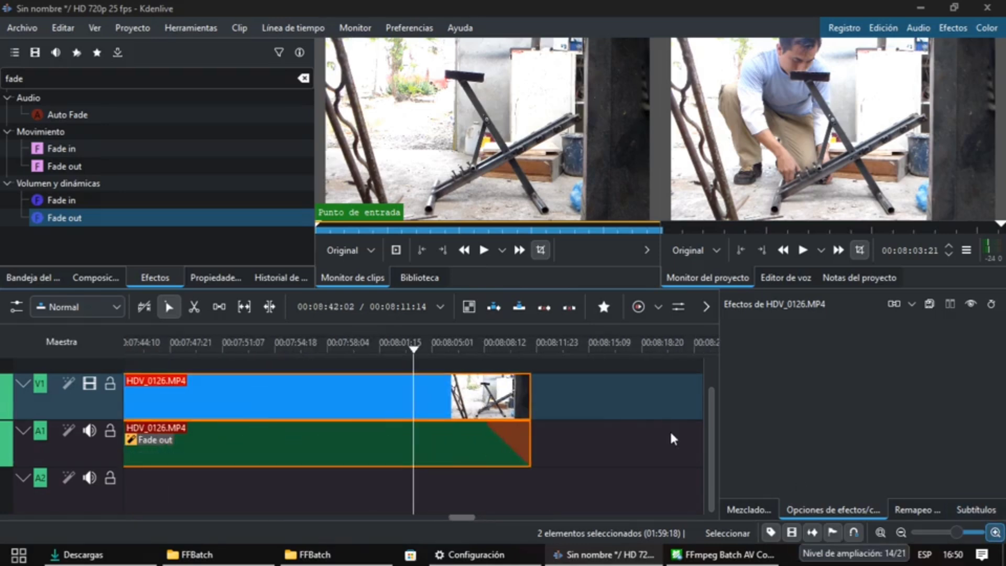
pyautogui.click(470, 343)
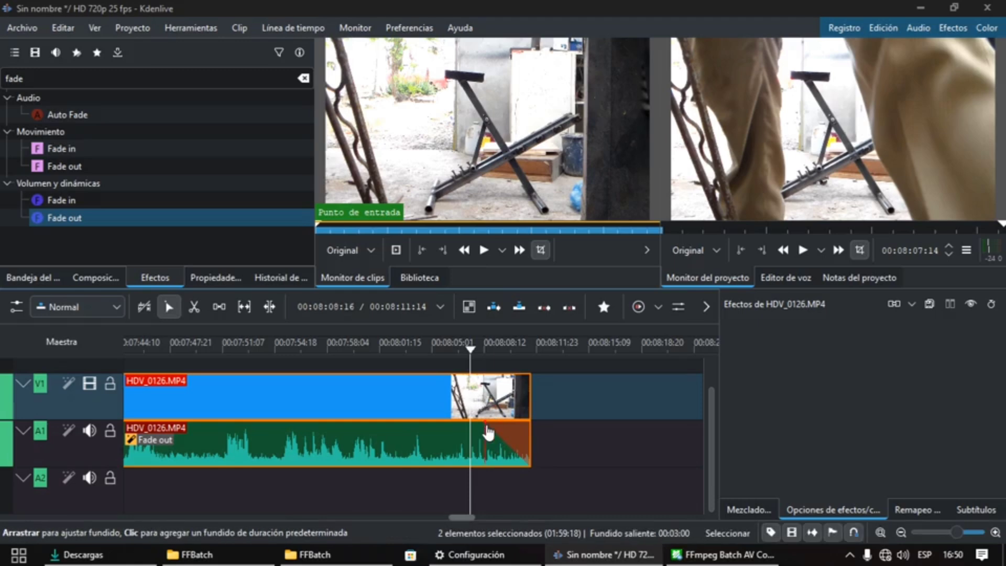
pyautogui.moveTo(490, 430)
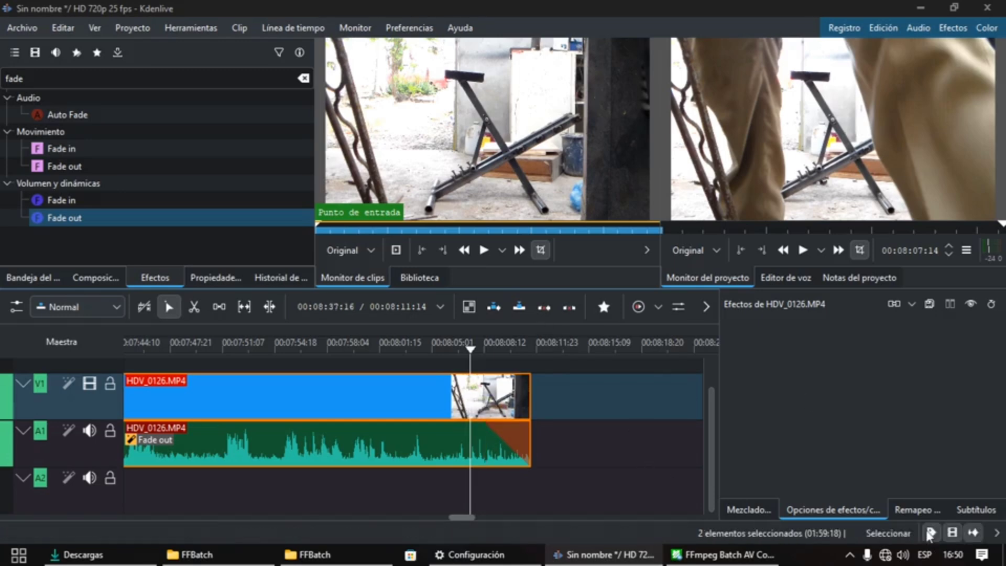
# Apply the audio Fade in effect to the first HDV_0125.MP4 clip on A1, at the start of the timeline
pyautogui.click(901, 533)
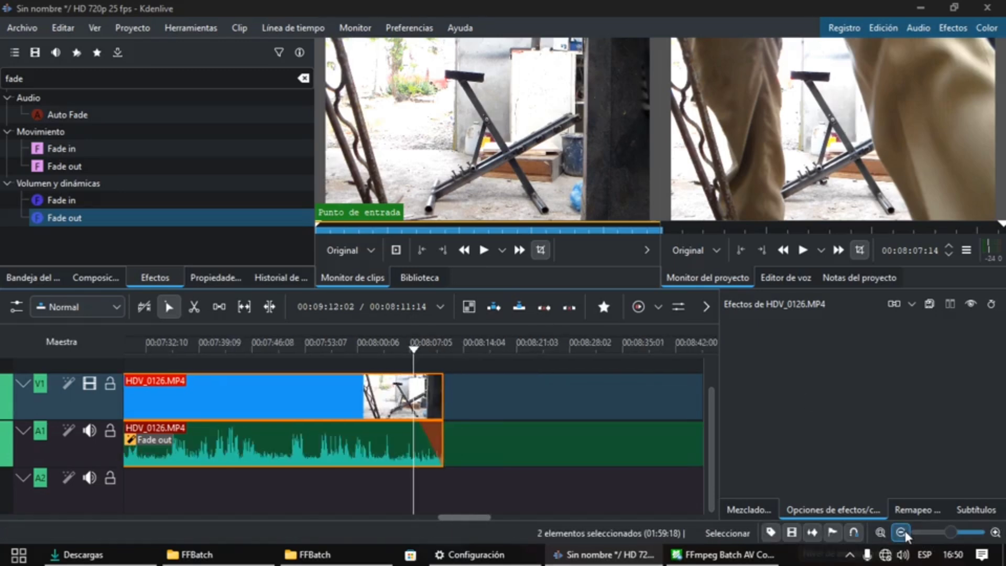
pyautogui.click(900, 532)
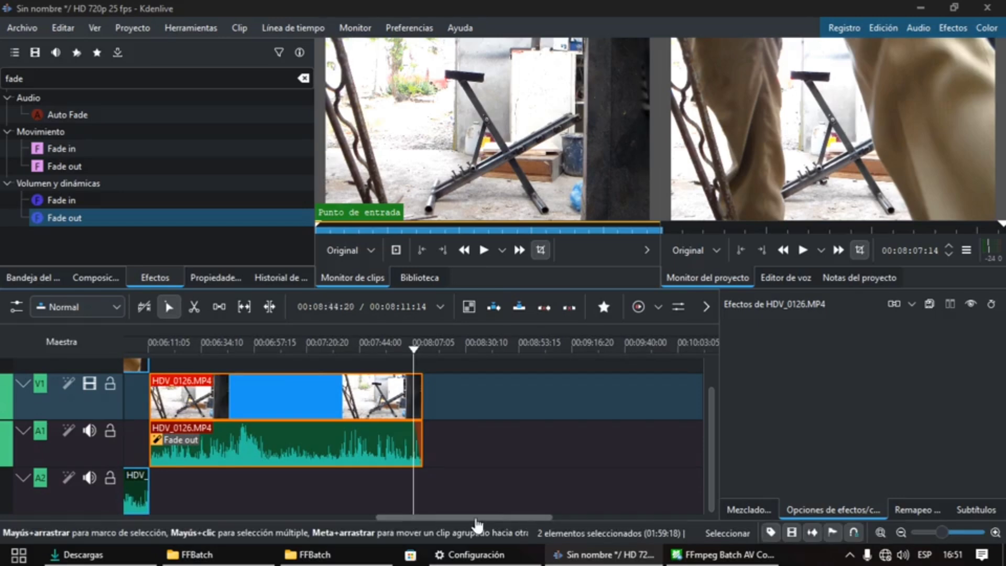
pyautogui.moveTo(497, 517); pyautogui.dragTo(73, 521)
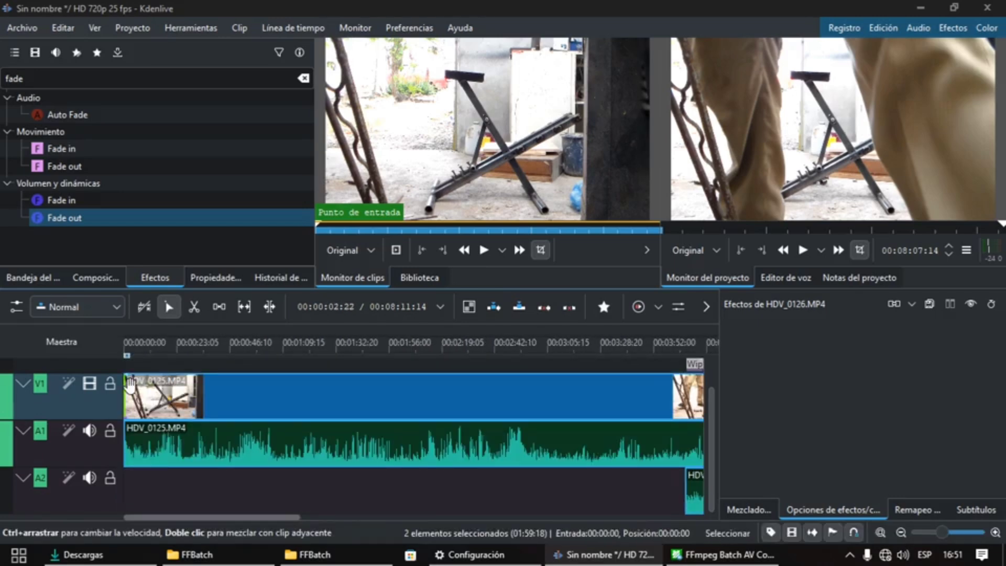
pyautogui.click(131, 440)
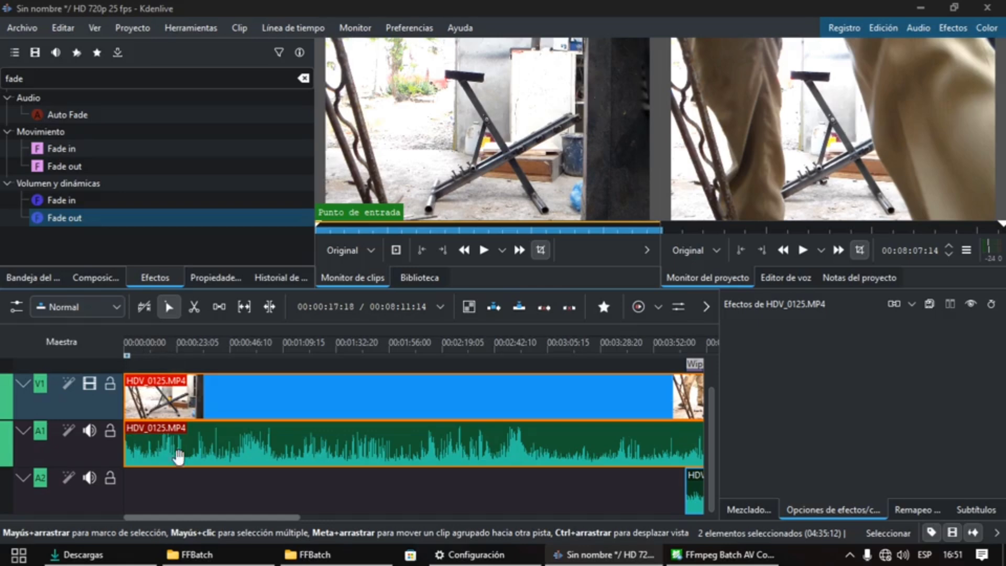
pyautogui.click(77, 200)
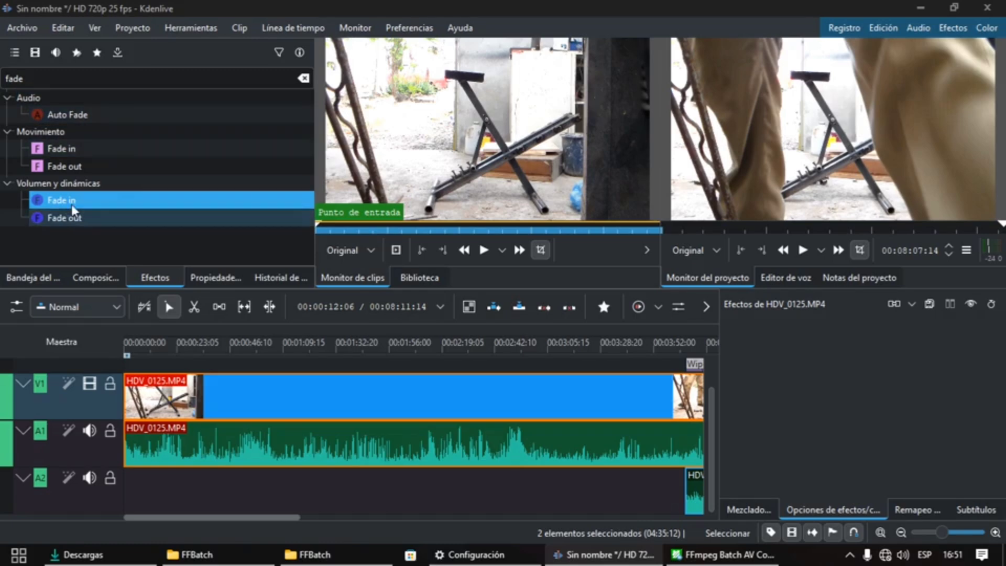
pyautogui.moveTo(79, 204); pyautogui.dragTo(142, 448)
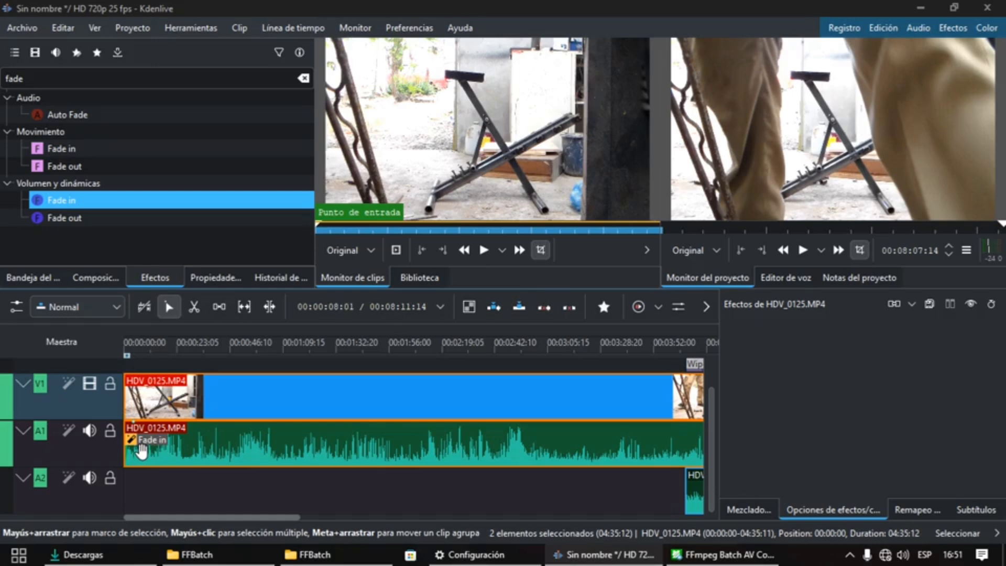
# Examine the audio fade-in at the start of HDV_0125.MP4 with the playhead at 00:00:02:22, and view its duration setting
pyautogui.click(131, 350)
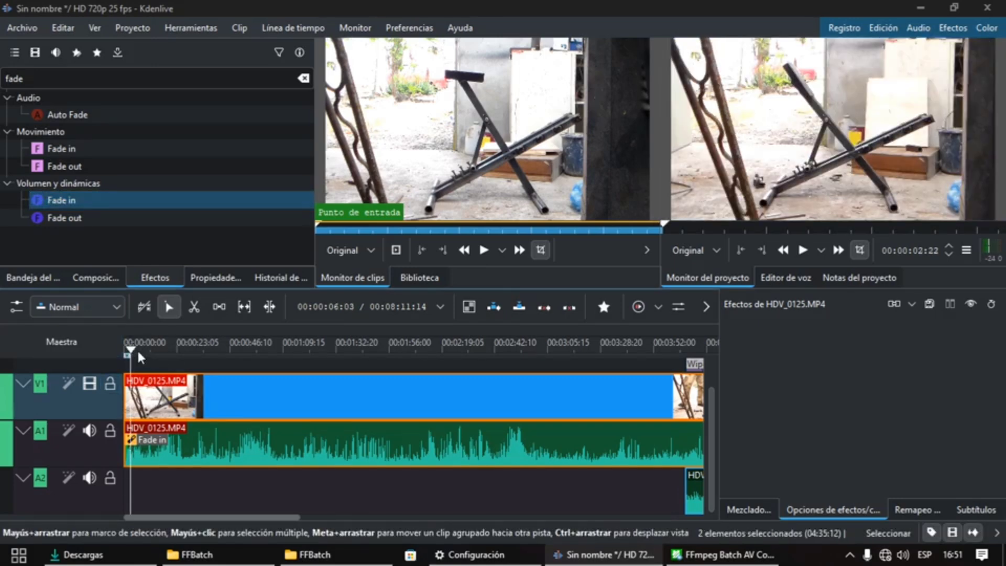
pyautogui.click(995, 532)
pyautogui.click(996, 532)
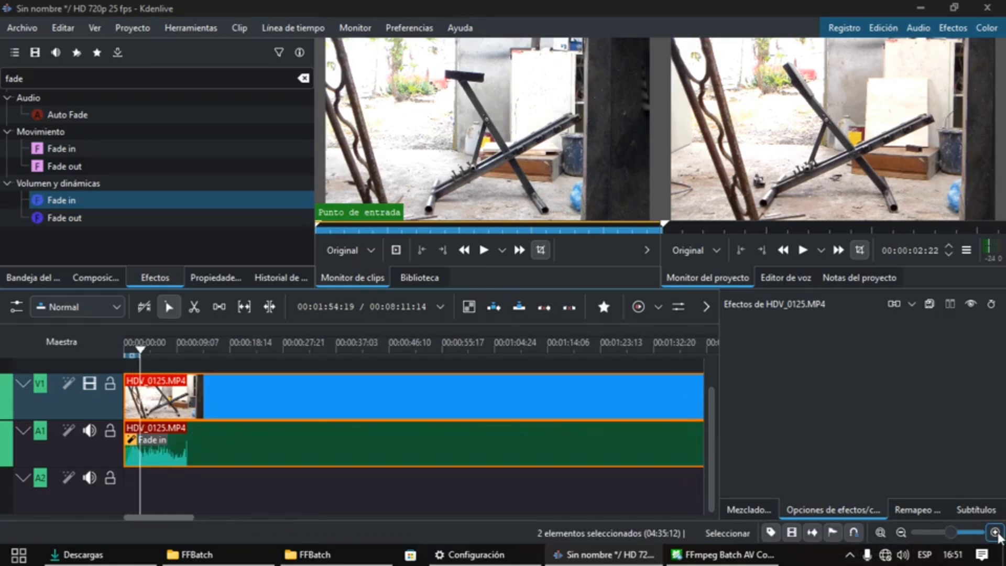
pyautogui.click(996, 533)
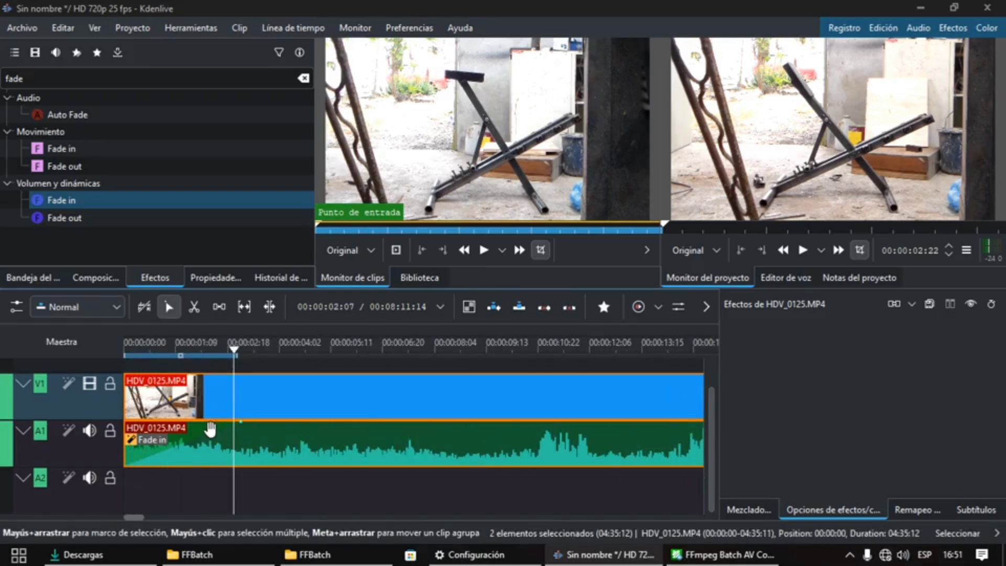
pyautogui.click(231, 434)
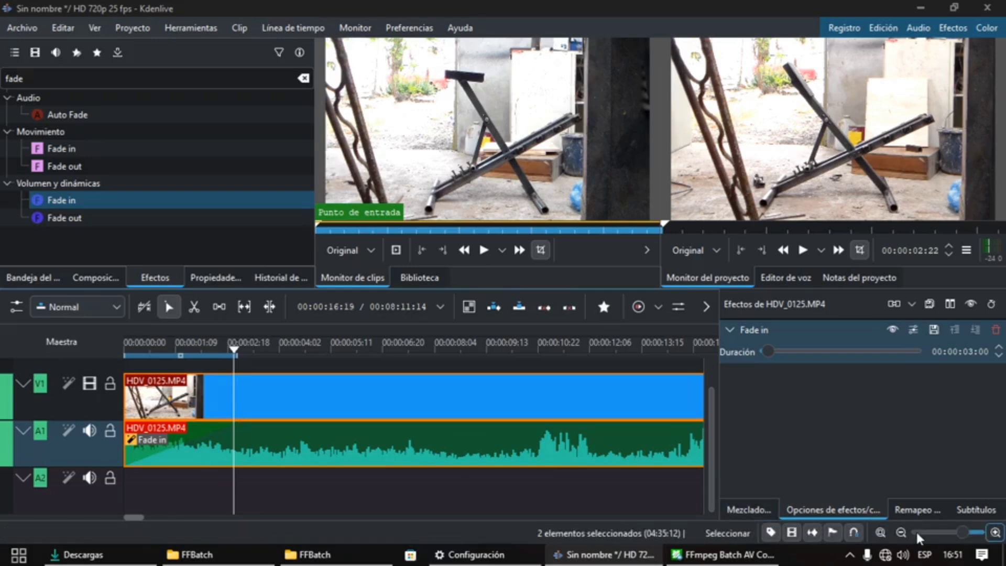
pyautogui.click(902, 532)
pyautogui.click(902, 532)
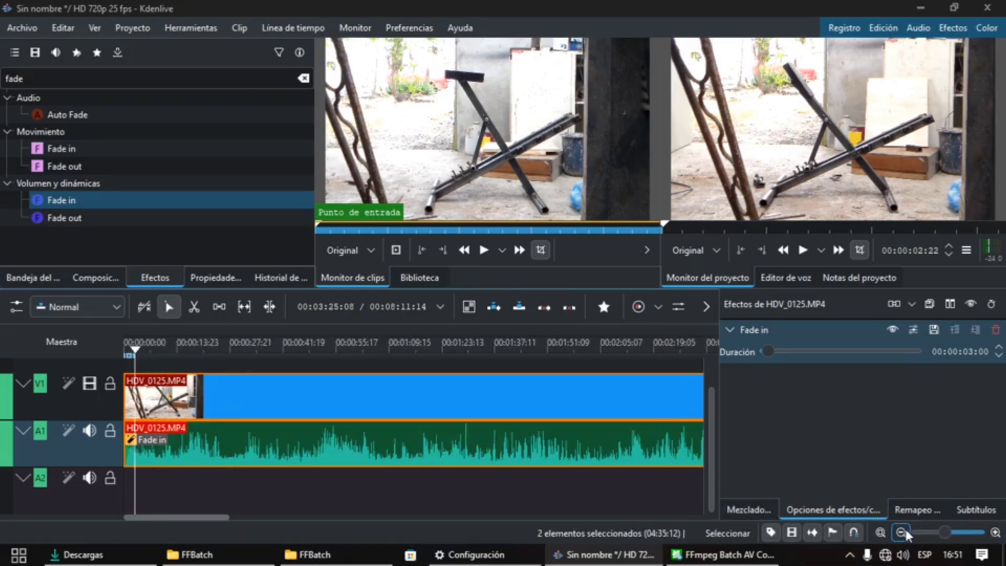
pyautogui.click(903, 531)
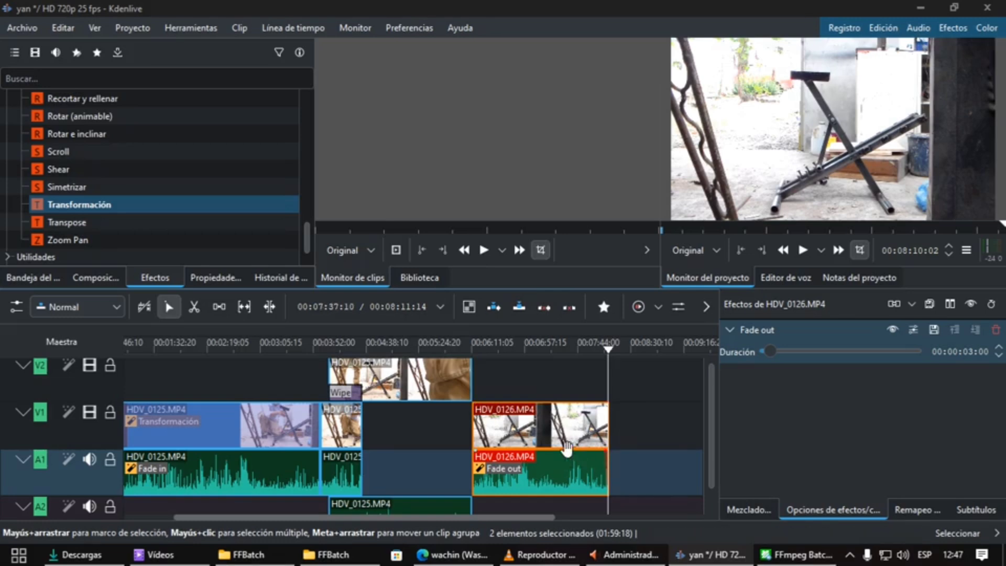
# Compare the effects listed for the video and audio parts of HDV_0126.MP4, leaving the V1 part active
pyautogui.click(550, 430)
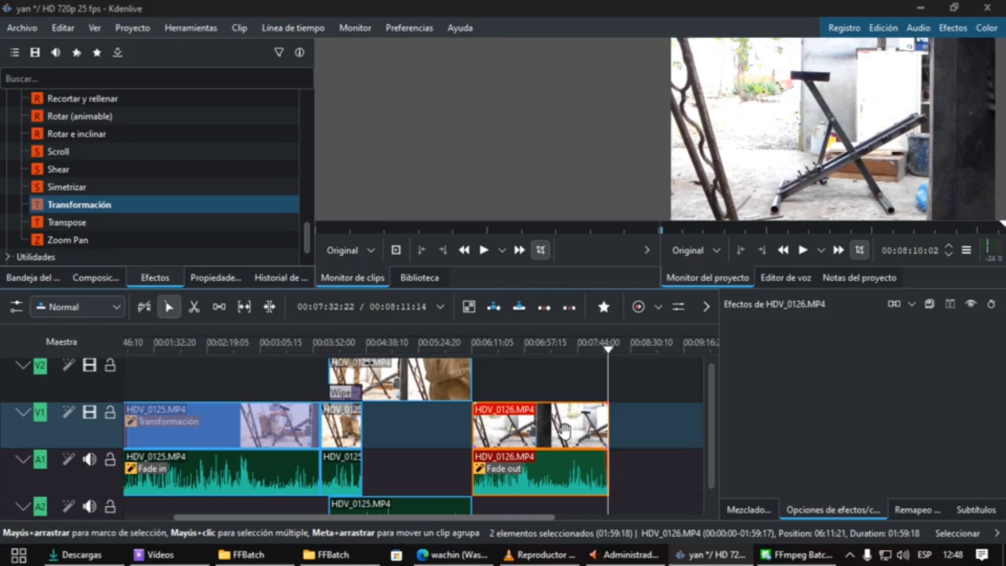
pyautogui.click(579, 462)
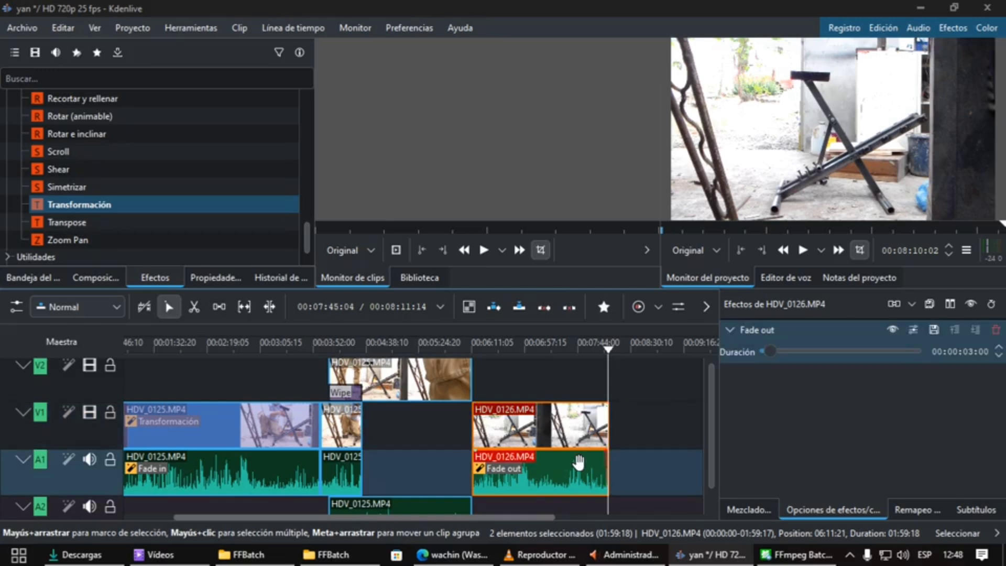
pyautogui.click(556, 434)
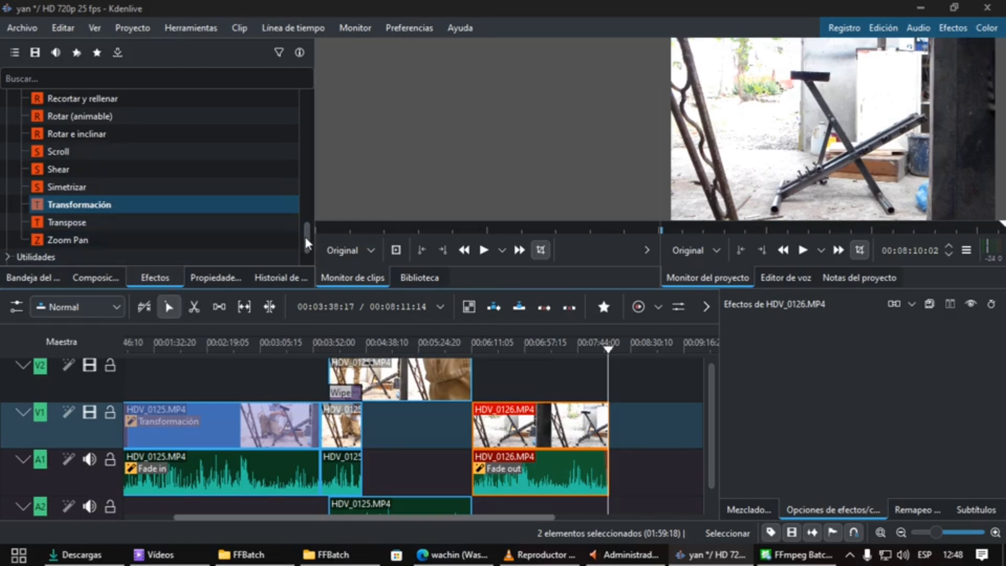
# Browse the effect categories and locate Transformación under Transformación, distorsión y perspectiva
pyautogui.scroll(4, 308, 210)
pyautogui.scroll(5, 311, 178)
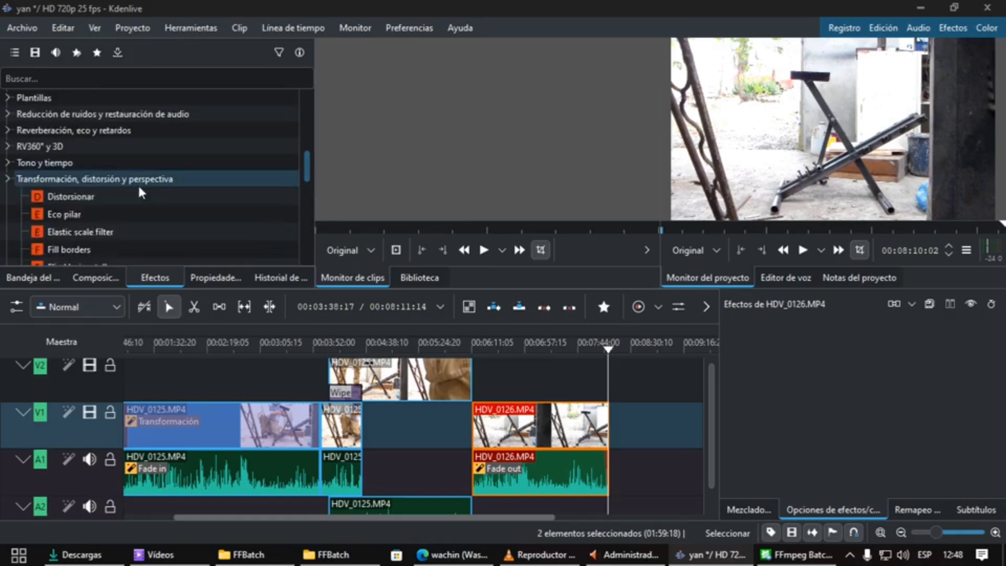
pyautogui.click(138, 183)
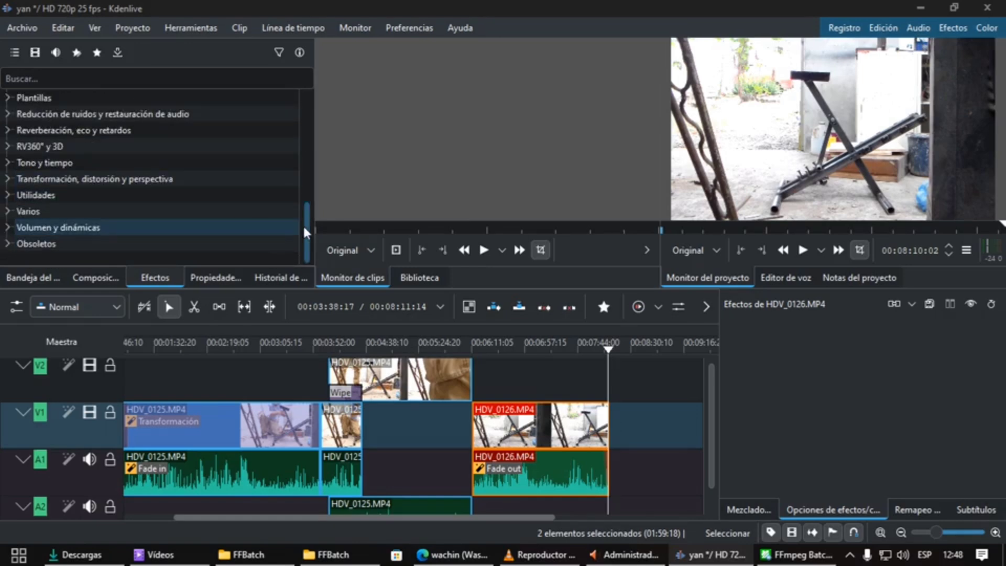
pyautogui.moveTo(304, 224); pyautogui.dragTo(271, 246)
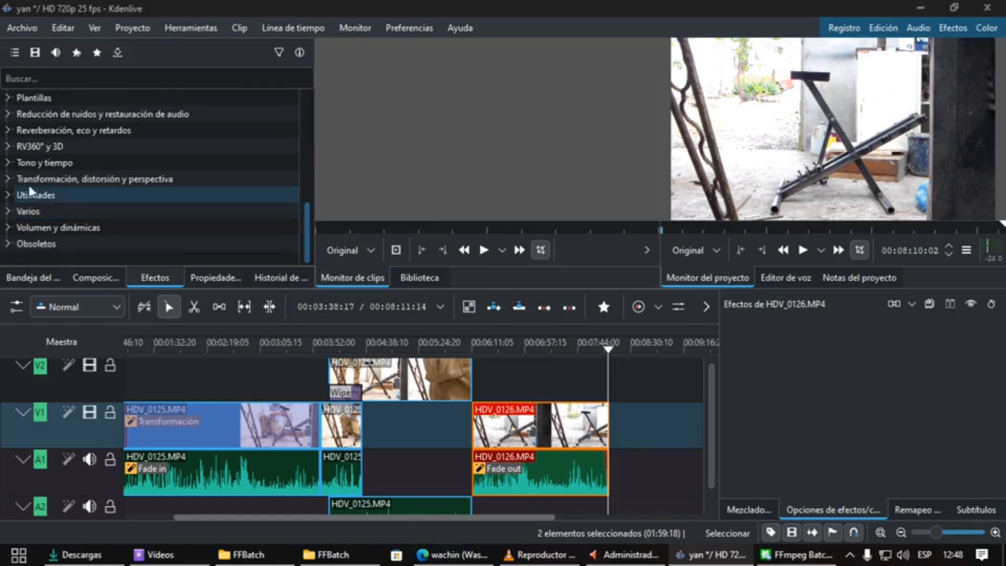
pyautogui.click(66, 179)
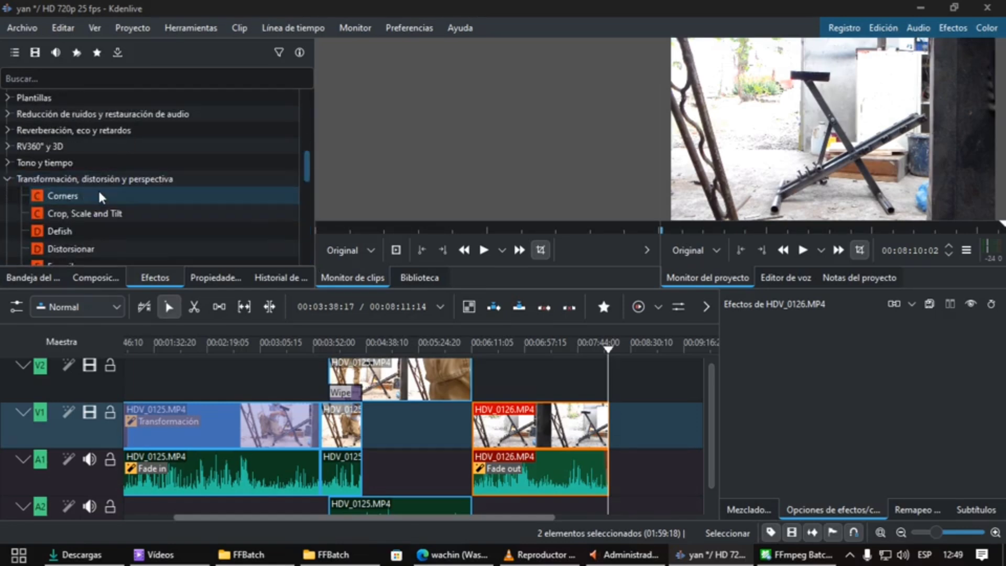
pyautogui.scroll(-1, 99, 189)
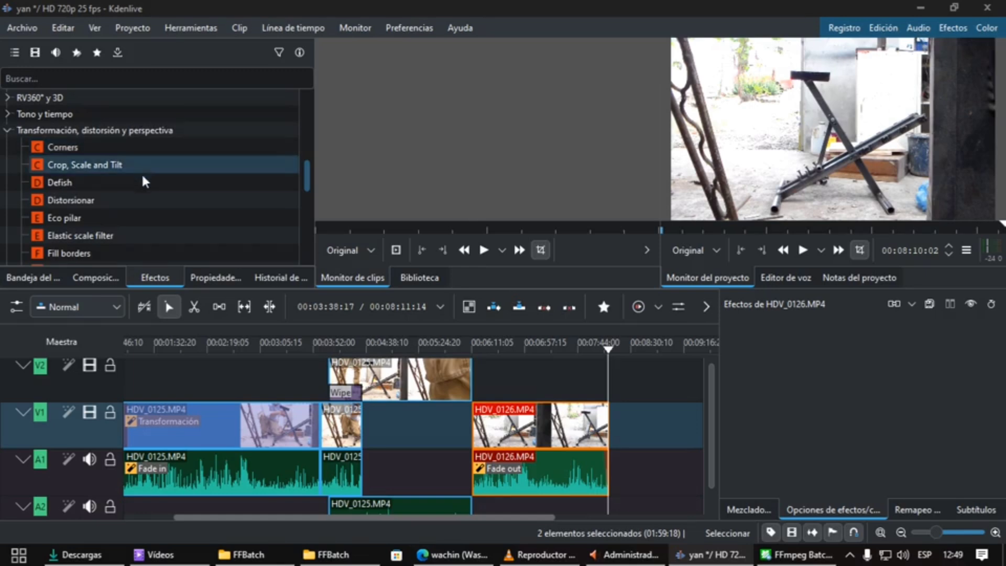
pyautogui.scroll(-5, 131, 183)
pyautogui.click(124, 212)
pyautogui.scroll(-1, 124, 212)
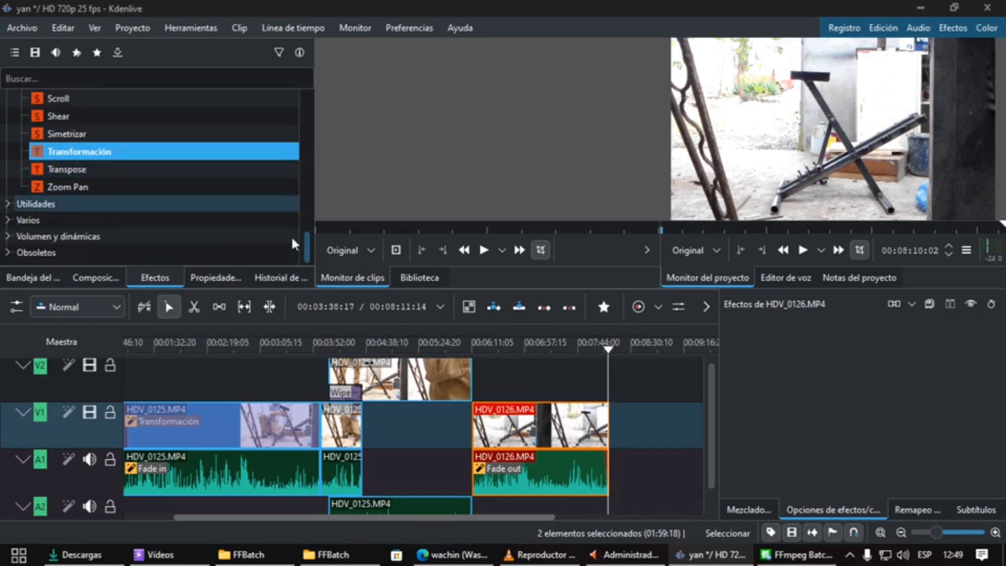
pyautogui.moveTo(306, 235); pyautogui.dragTo(303, 92)
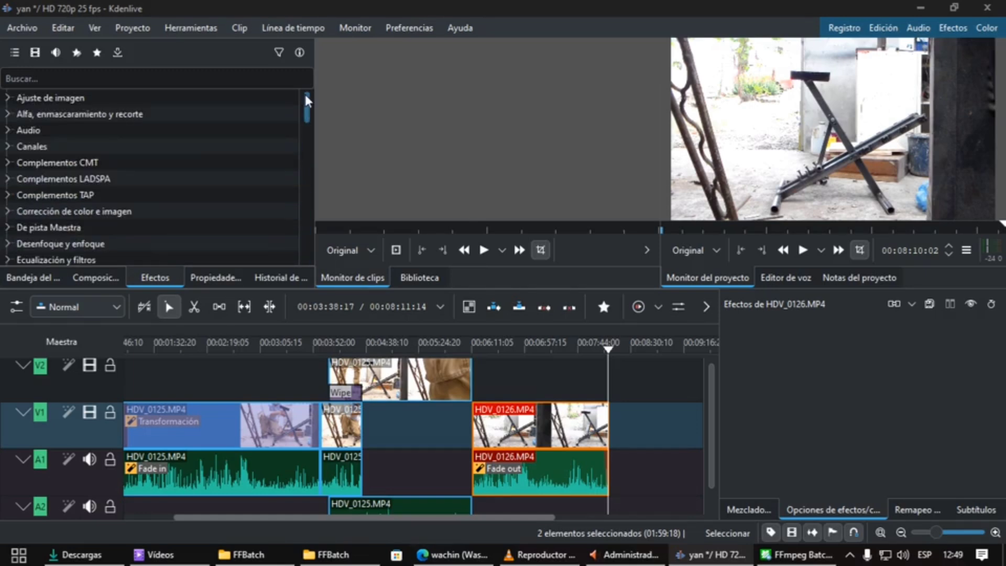
# Search the effects for "transf" and apply Transformación to HDV_0126.MP4 on V1
pyautogui.click(46, 79)
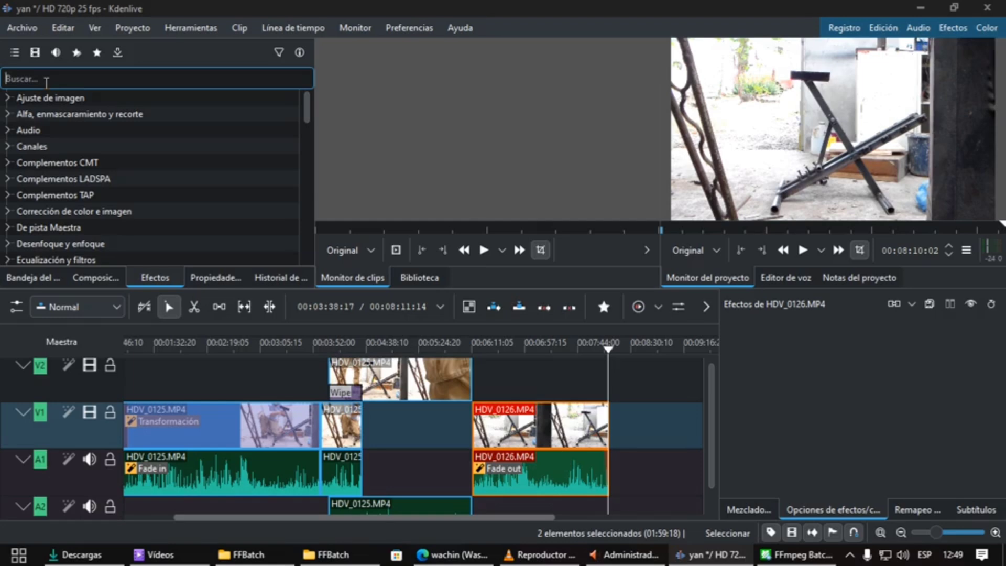
pyautogui.write('t')
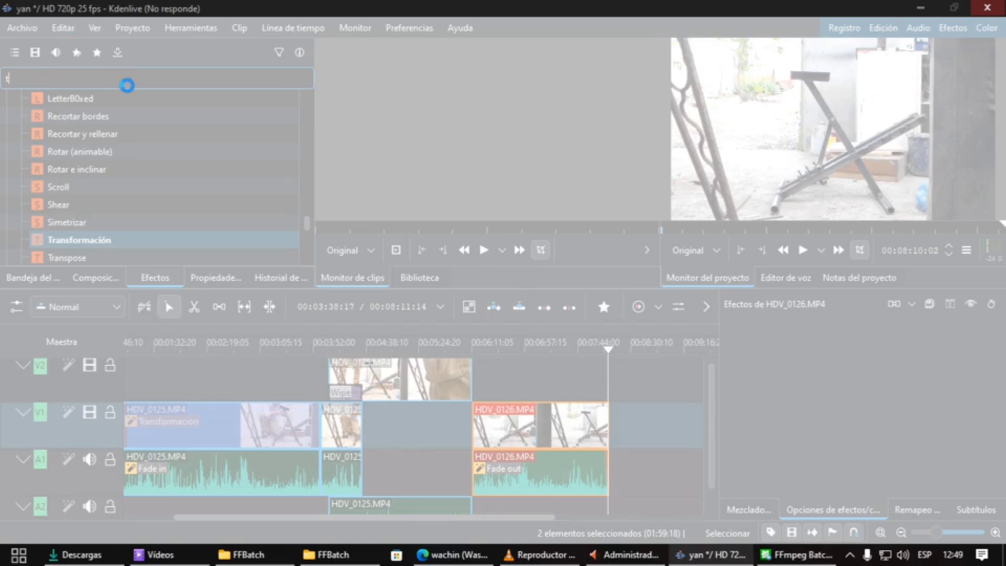
pyautogui.write('ransf')
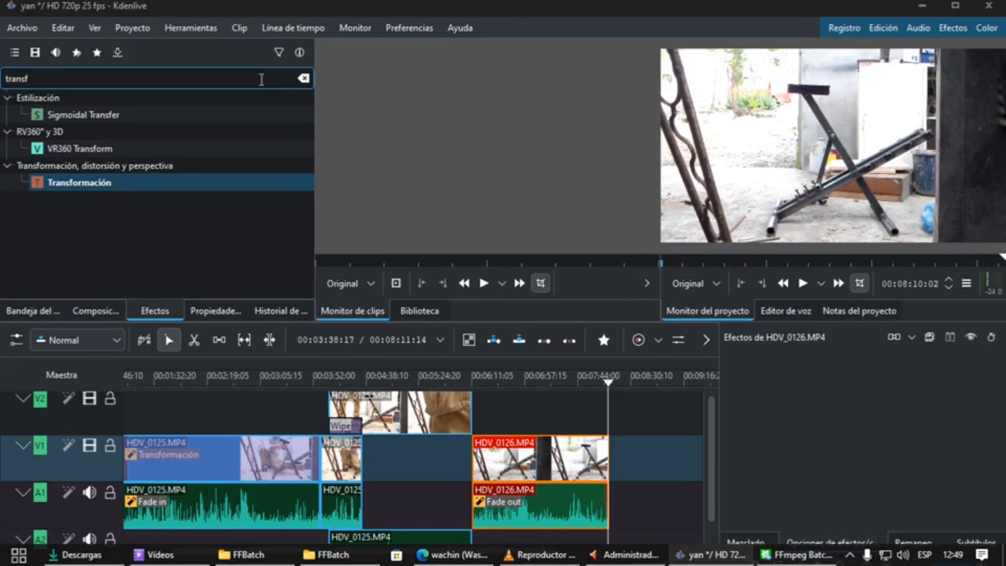
pyautogui.click(81, 185)
pyautogui.moveTo(84, 188); pyautogui.dragTo(550, 461)
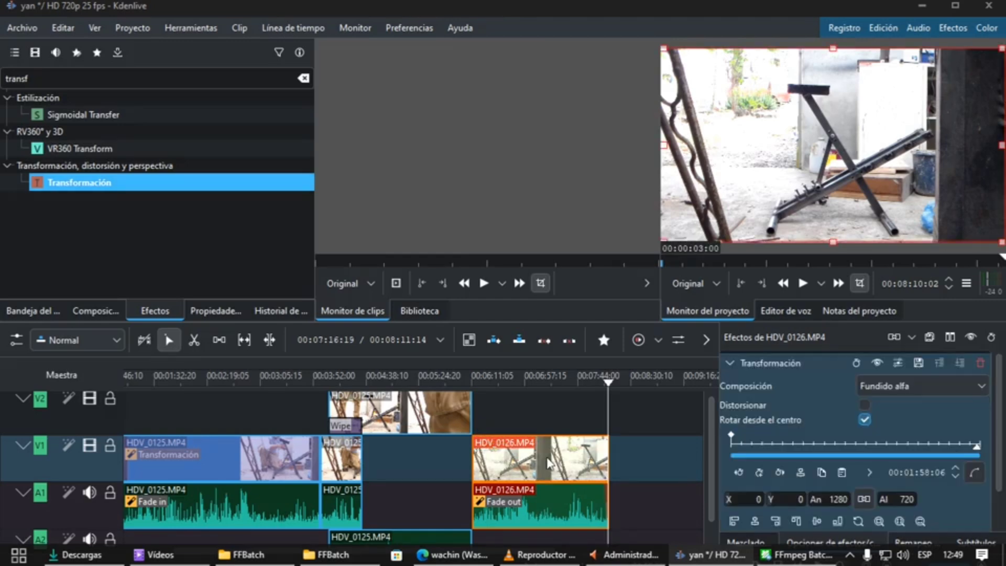
pyautogui.click(546, 455)
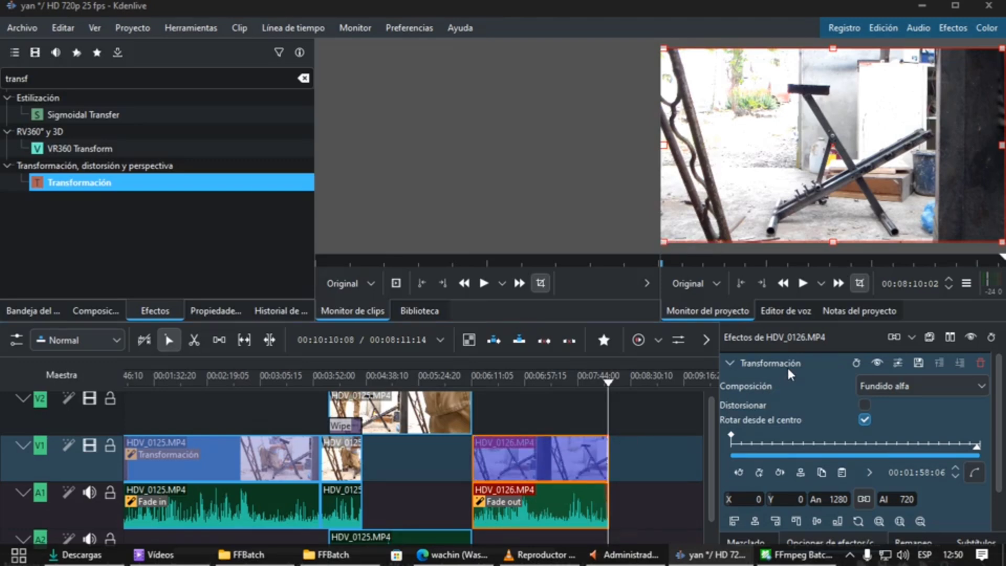
# Maximize the window, review the Transformación settings, and go to the effect's first keyframe at the start of HDV_0126.MP4
pyautogui.click(953, 7)
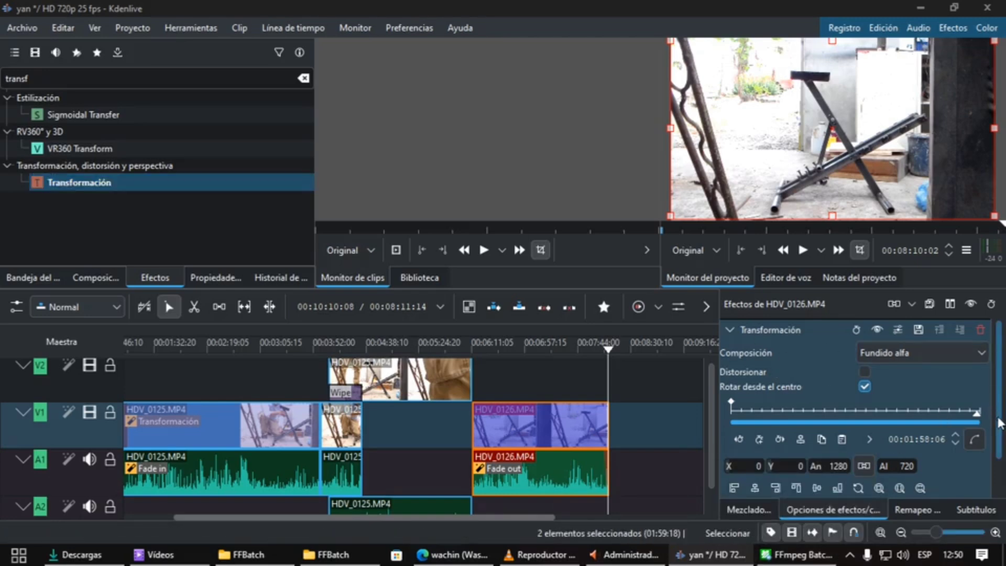
pyautogui.scroll(-1, 999, 439)
pyautogui.scroll(-1, 999, 439)
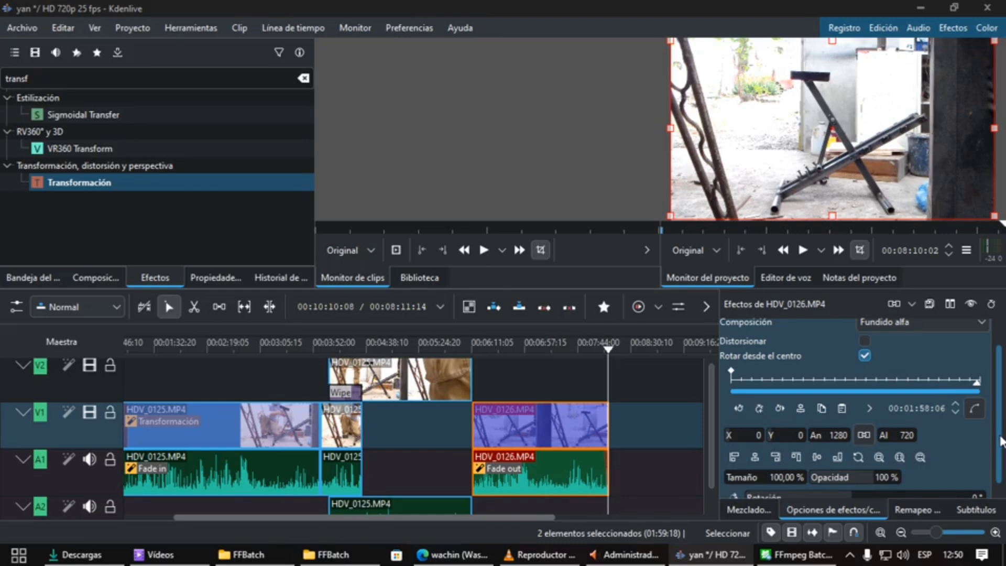
pyautogui.scroll(-1, 1000, 439)
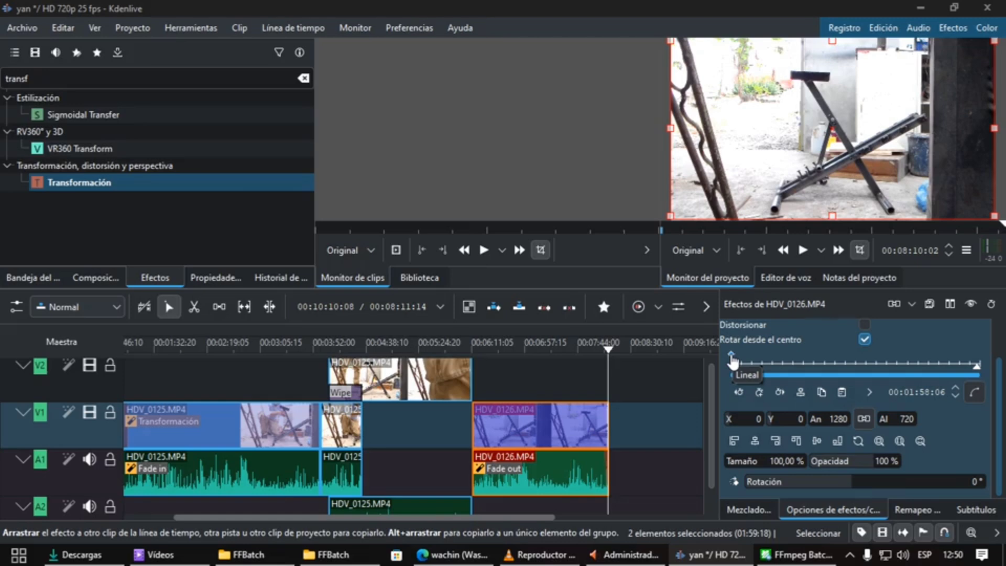
pyautogui.click(732, 362)
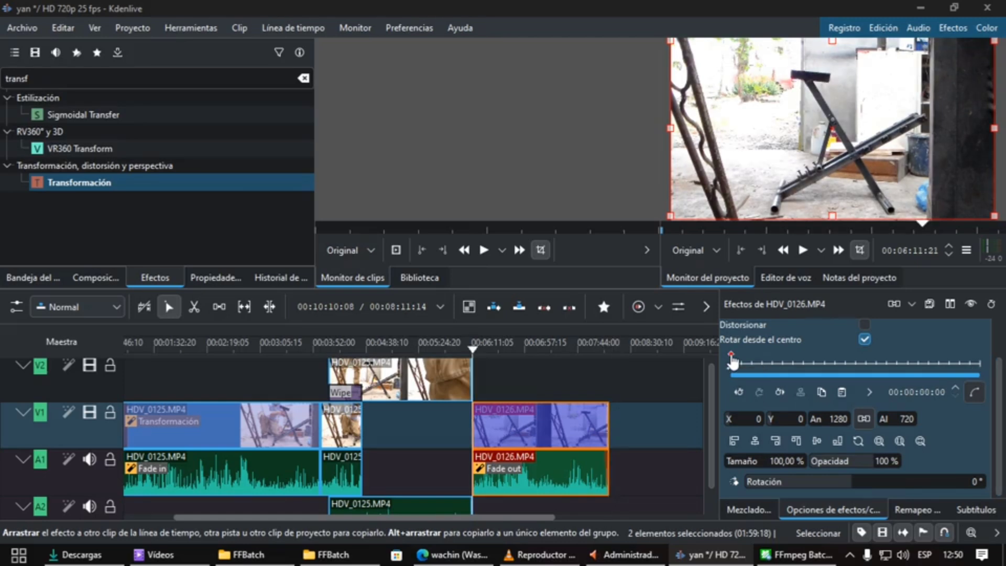
pyautogui.click(528, 411)
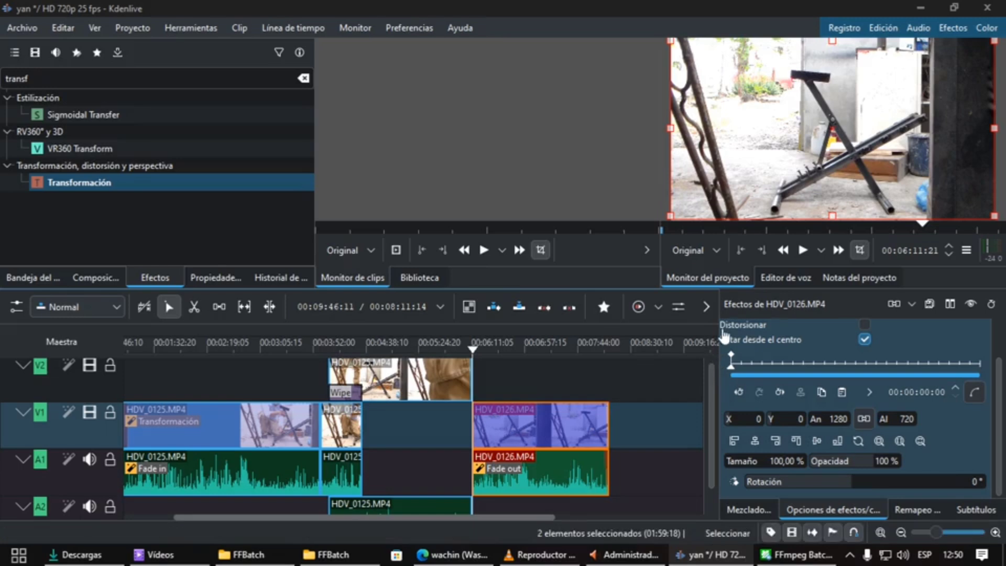
# Play HDV_0126.MP4 from its start, pause at 00:06:24:10, and move the Transformación effect's position to 00:00:57:17
pyautogui.click(803, 251)
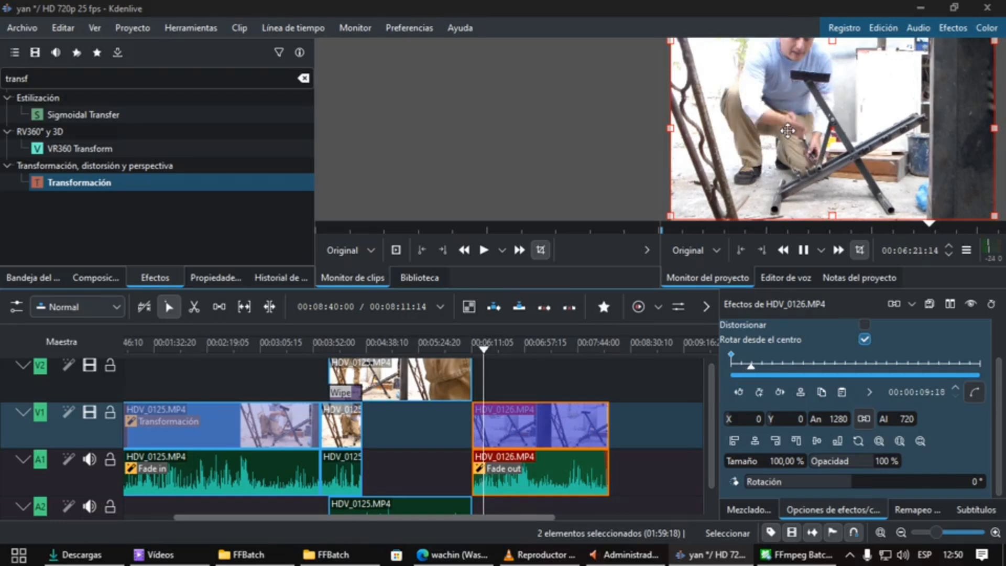
pyautogui.click(803, 251)
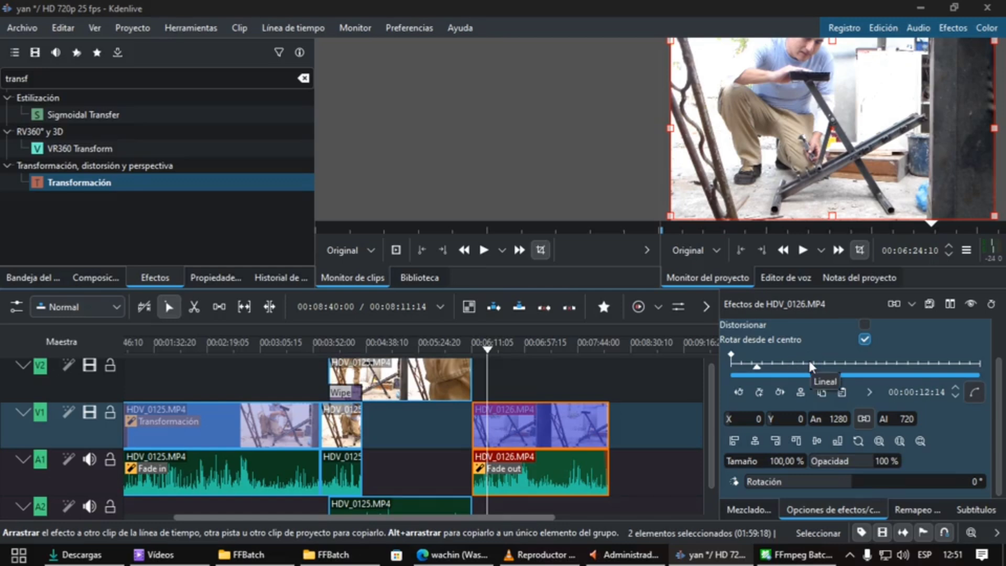
pyautogui.click(852, 358)
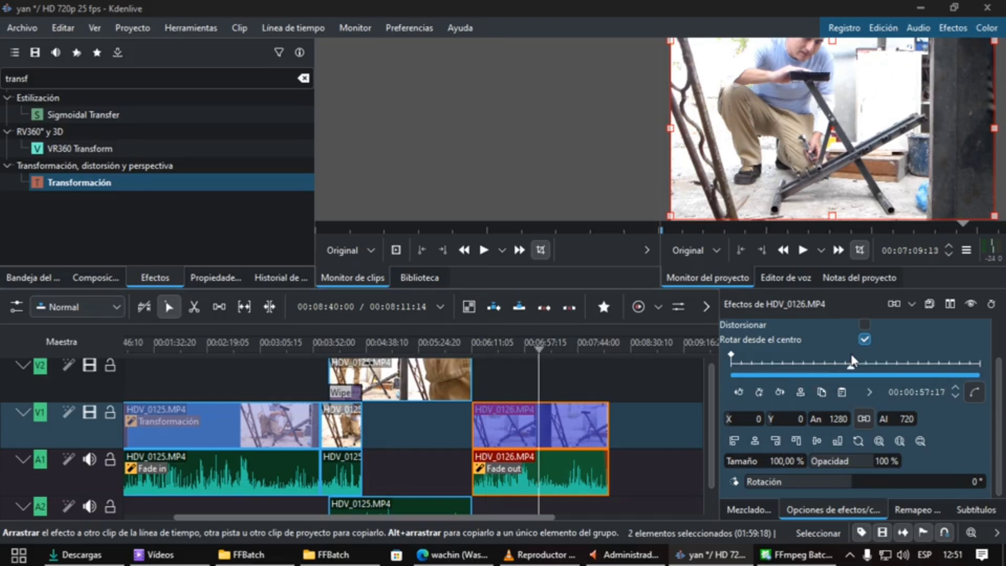
# Add a Transformación keyframe at 00:00:57:17 of HDV_0126.MP4 and set its Tamaño to 139,53 %
pyautogui.doubleClick(852, 360)
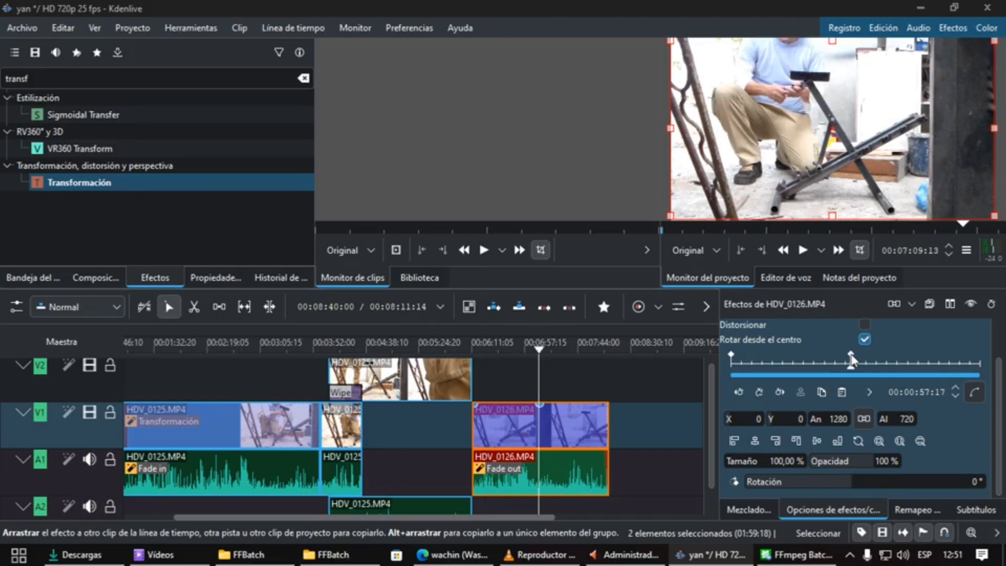
pyautogui.click(851, 358)
pyautogui.scroll(5, 783, 459)
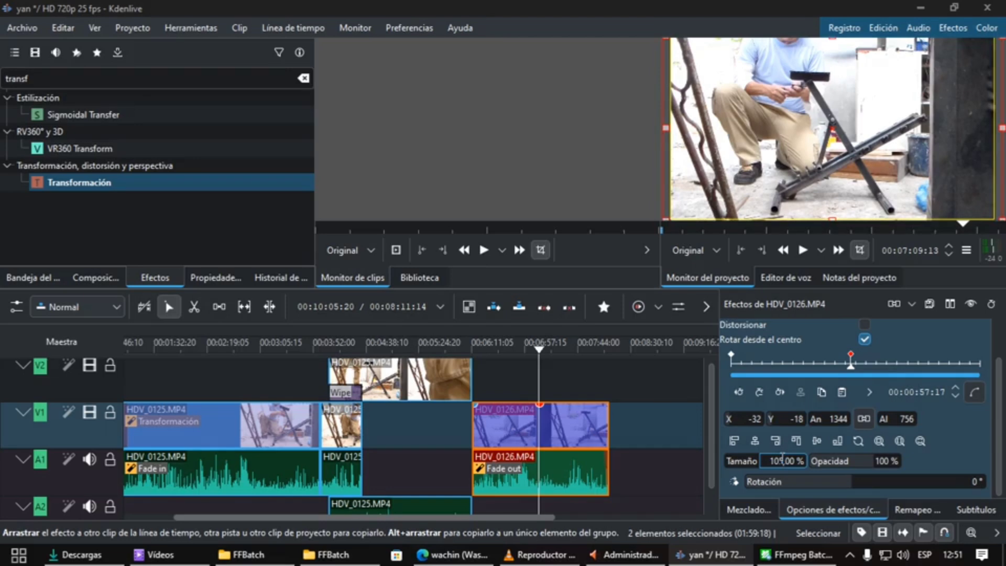
pyautogui.scroll(20, 782, 459)
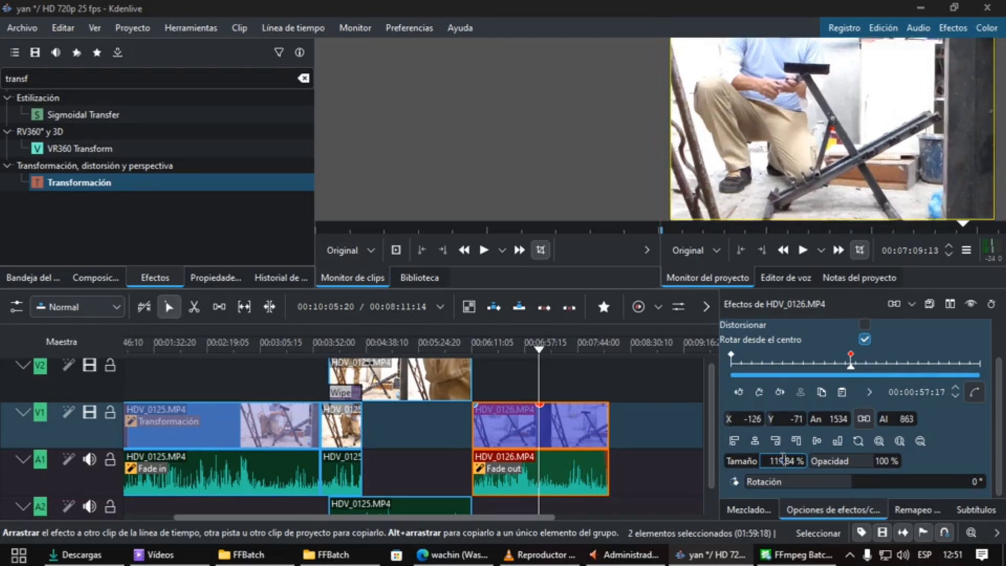
pyautogui.scroll(15, 782, 458)
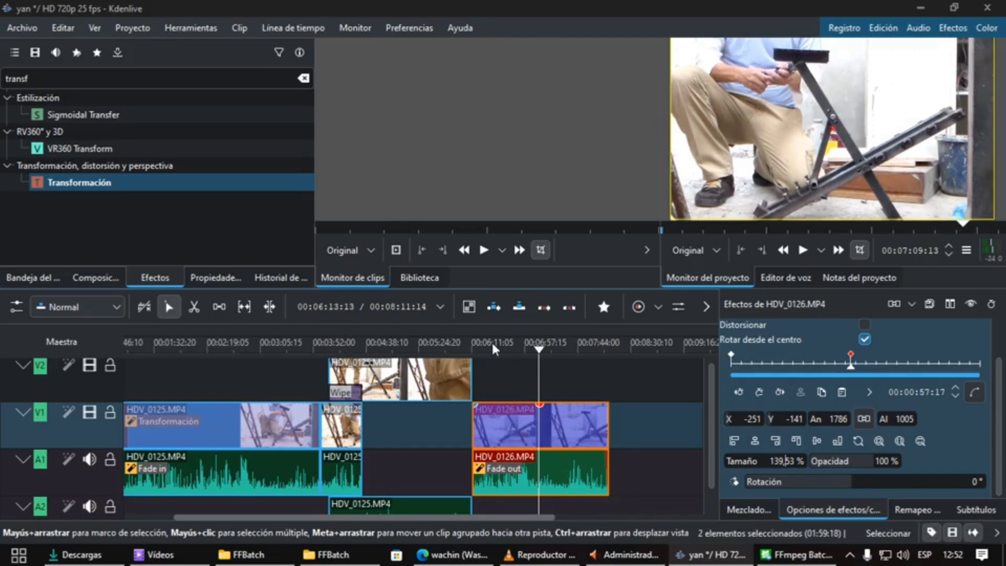
# Preview the zoom from the start of HDV_0126.MP4, pause, and move the enlarged keyframe earlier to 00:00:22:16
pyautogui.click(475, 346)
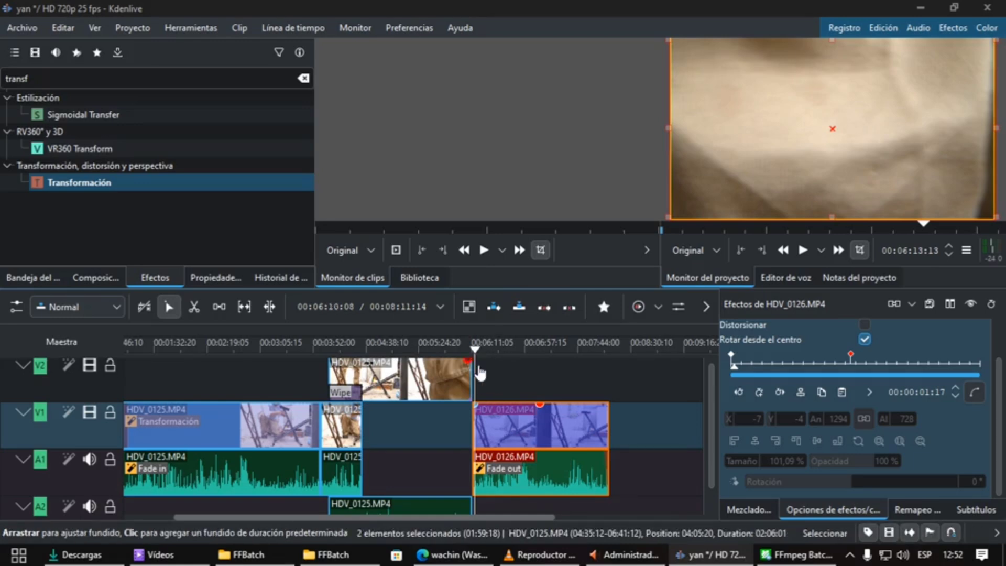
pyautogui.click(801, 251)
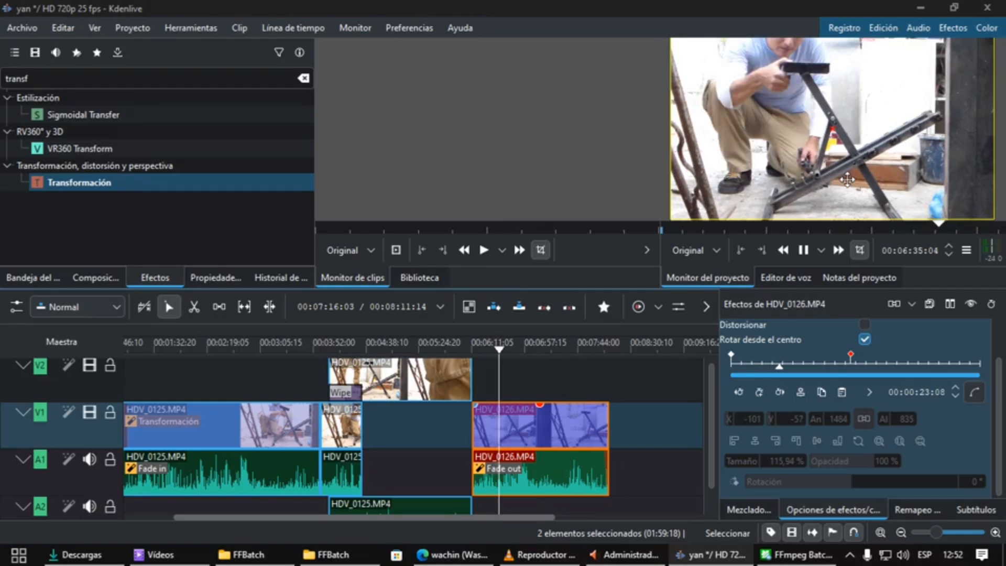
pyautogui.press('space')
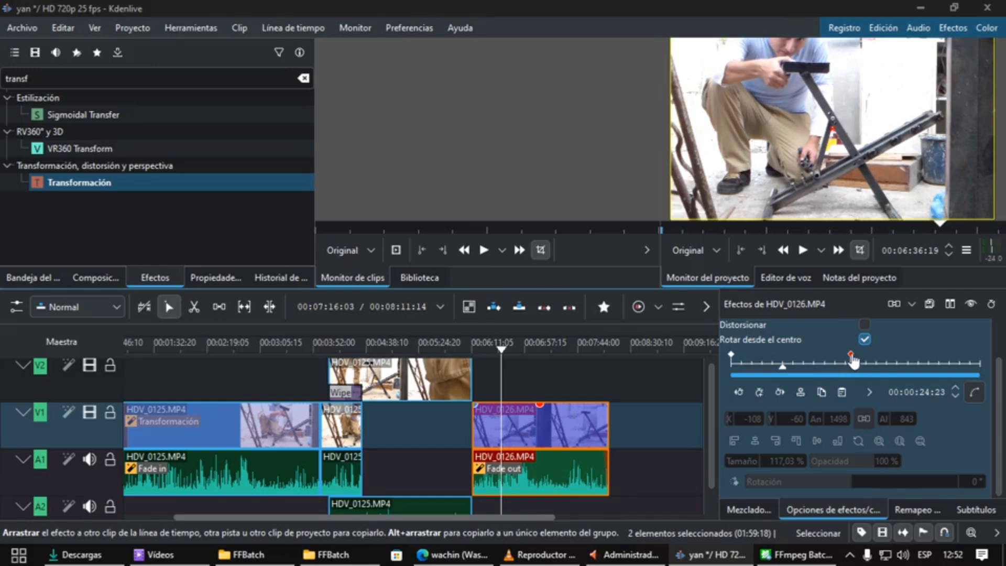
pyautogui.moveTo(853, 360); pyautogui.dragTo(778, 356)
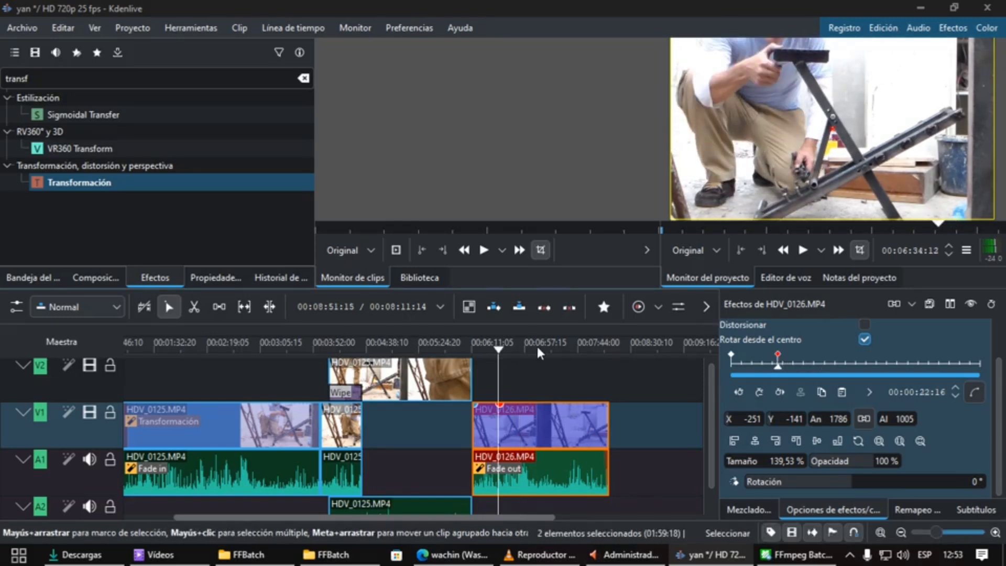
# Play HDV_0126.MP4 from near its start to check the zoom's speed, and pause at 00:06:43:18
pyautogui.click(474, 345)
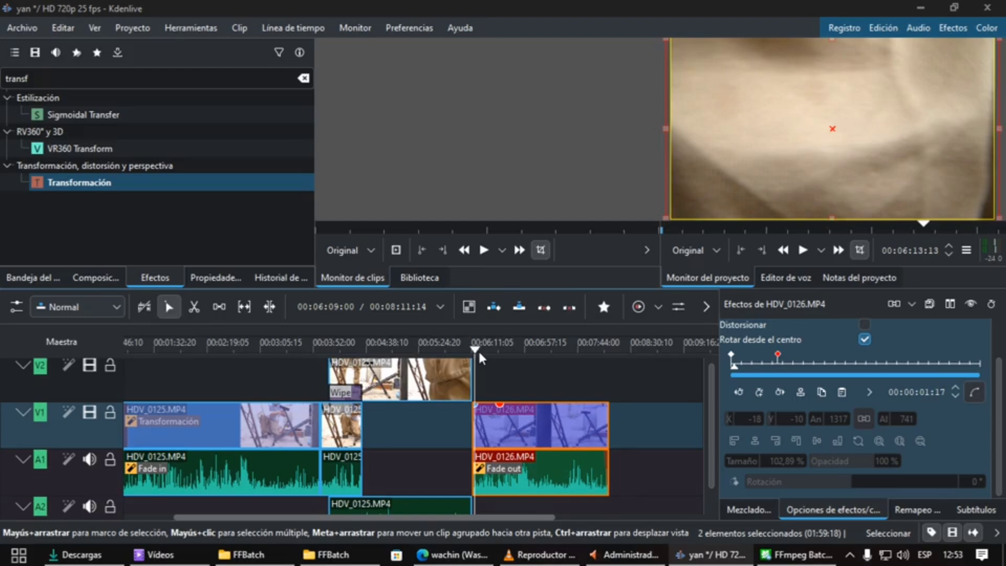
pyautogui.click(803, 251)
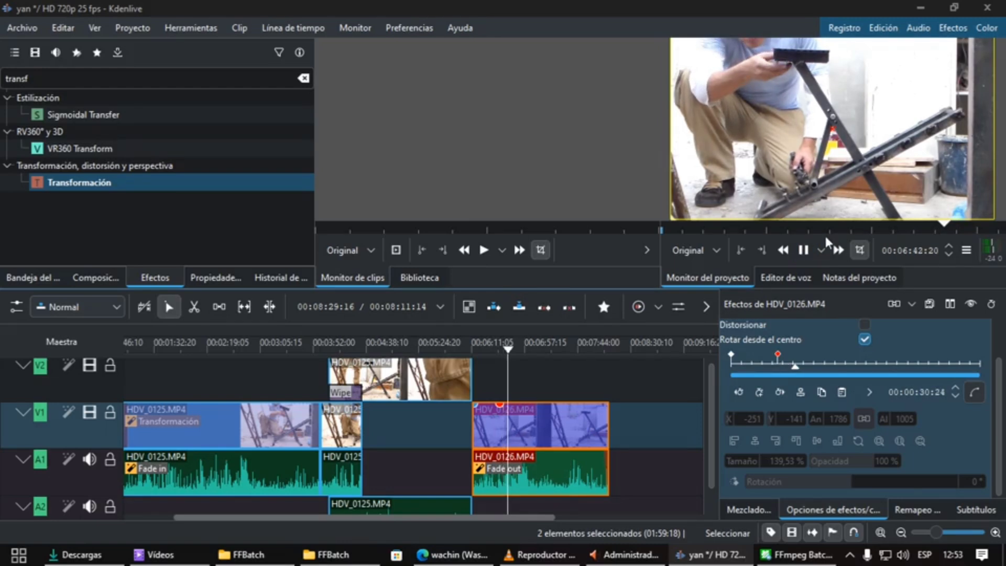
pyautogui.click(804, 251)
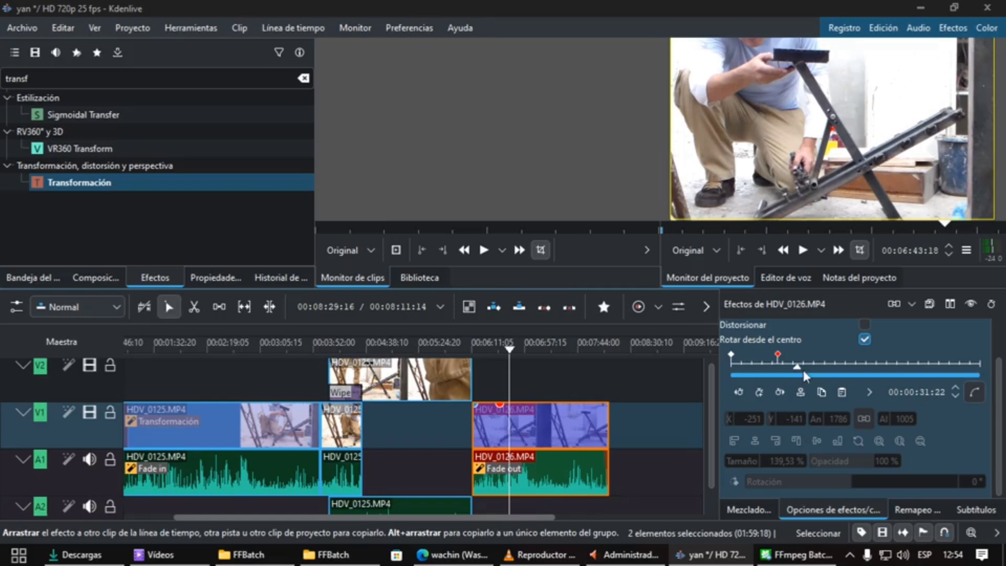
# Reposition the enlarged image in the project monitor at the 00:00:22:16 keyframe to X -52 and Y -61
pyautogui.click(779, 357)
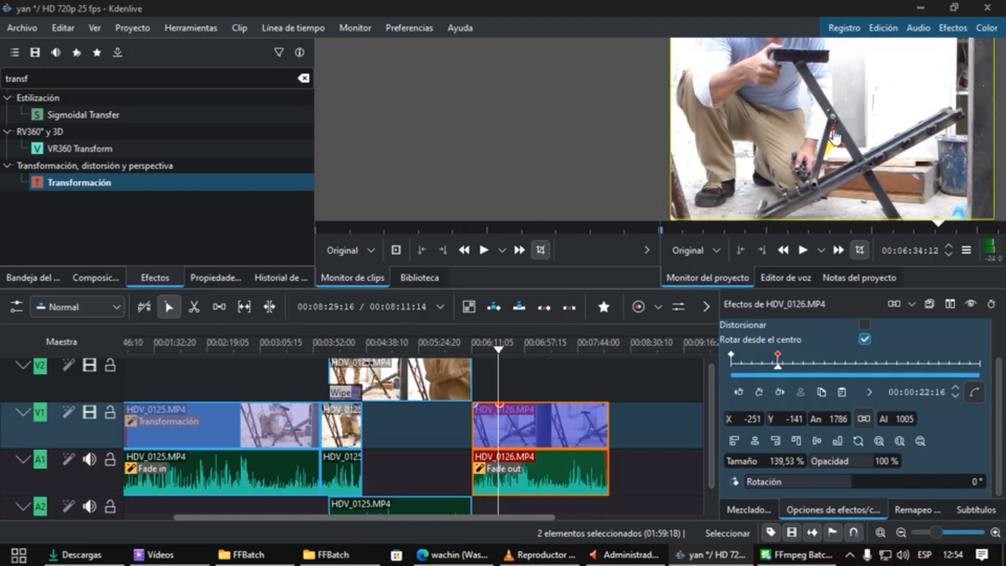
pyautogui.press('Home')
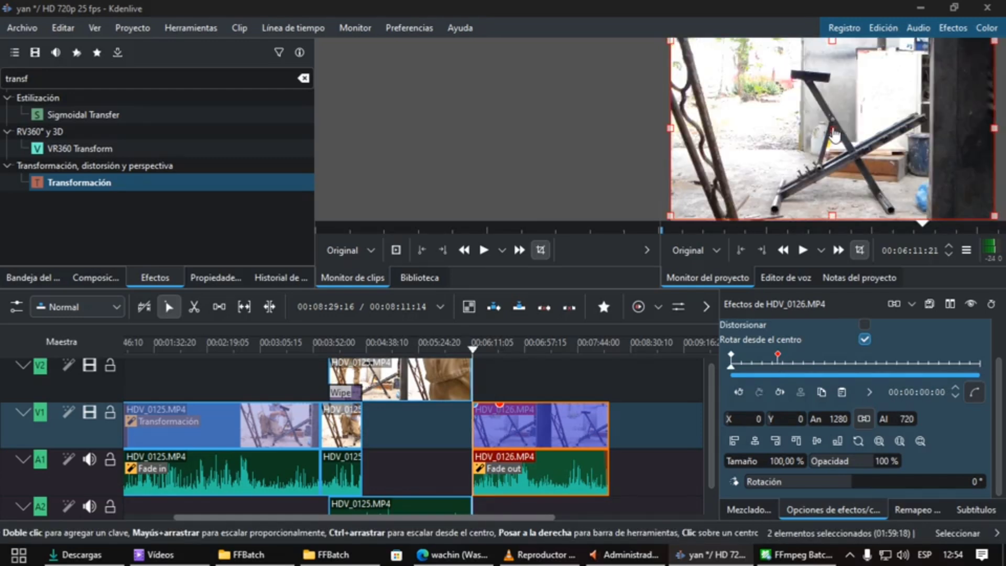
pyautogui.click(780, 363)
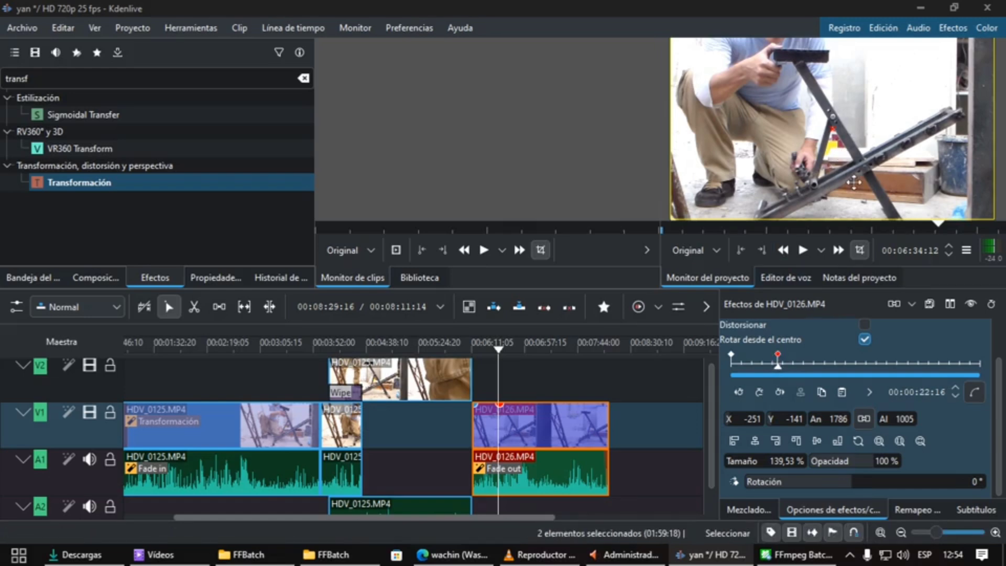
pyautogui.moveTo(830, 144); pyautogui.dragTo(801, 155)
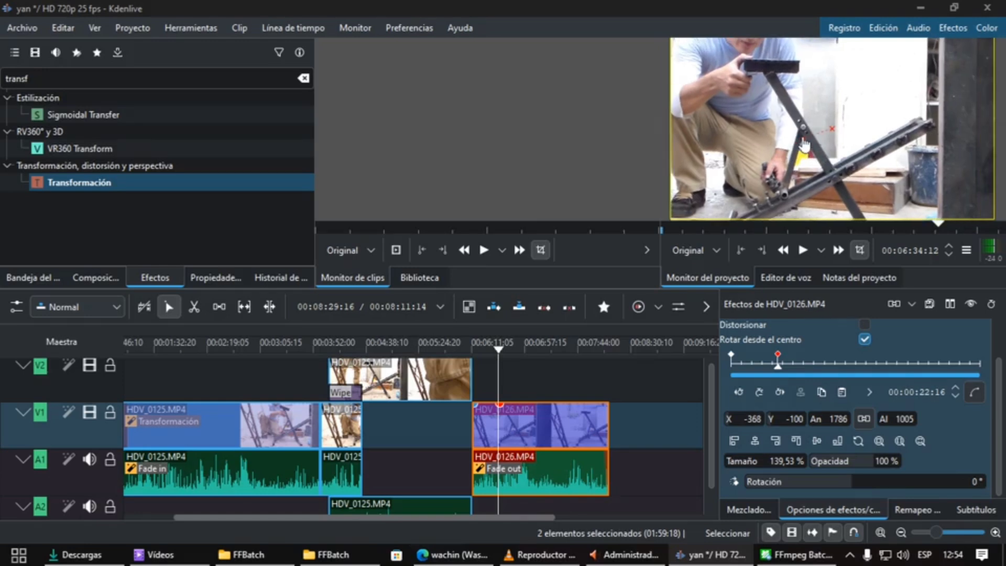
pyautogui.moveTo(825, 149); pyautogui.dragTo(841, 152)
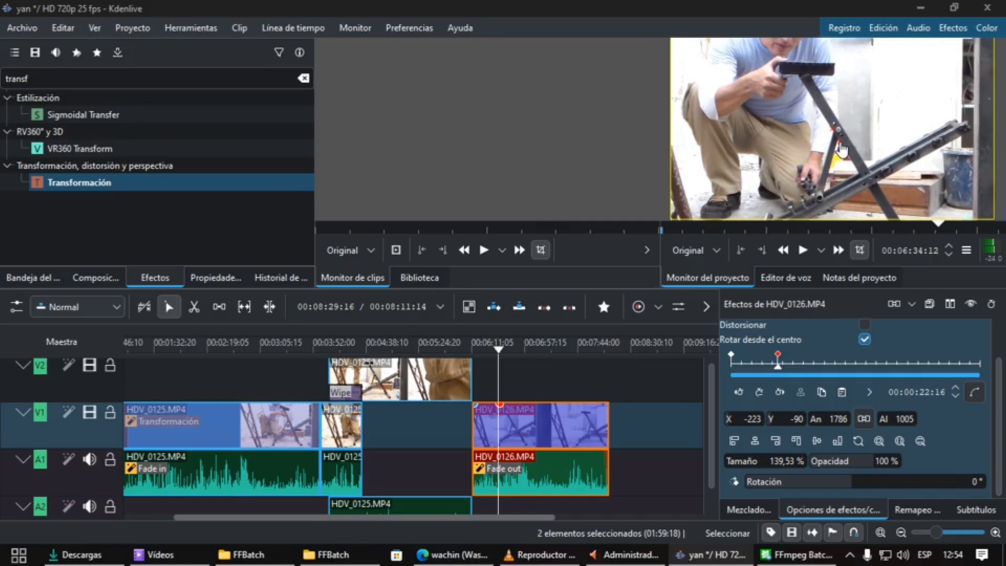
pyautogui.moveTo(841, 150); pyautogui.dragTo(884, 170)
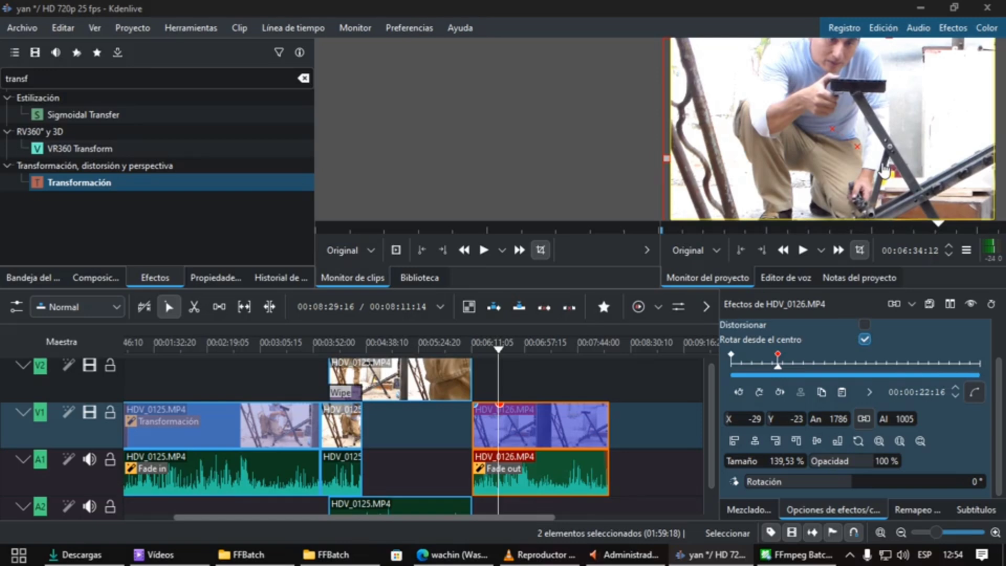
pyautogui.moveTo(885, 170); pyautogui.dragTo(884, 154)
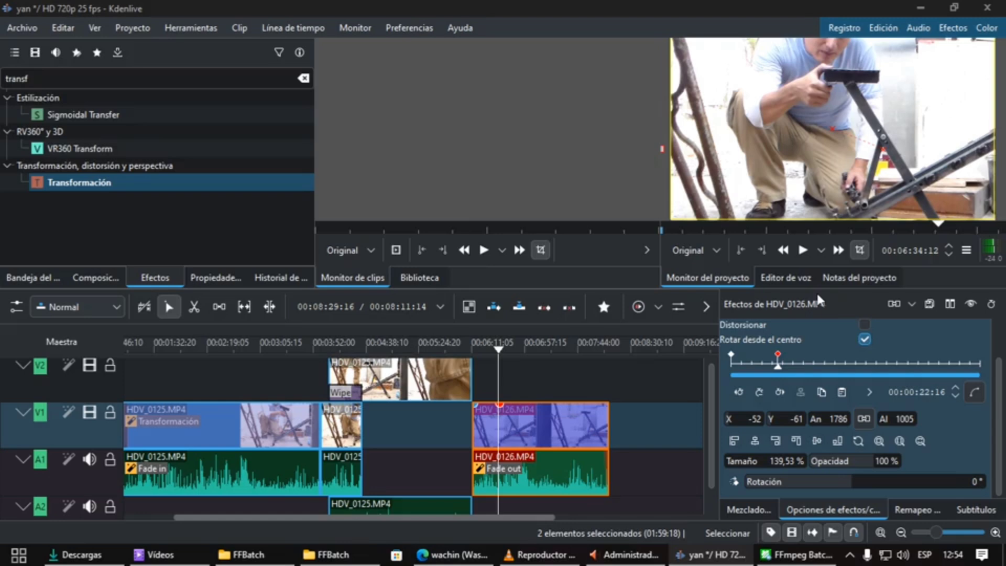
# Play the timeline from 00:06:08:09 to review the repositioned zoom, and pause at 00:06:32:08
pyautogui.click(469, 346)
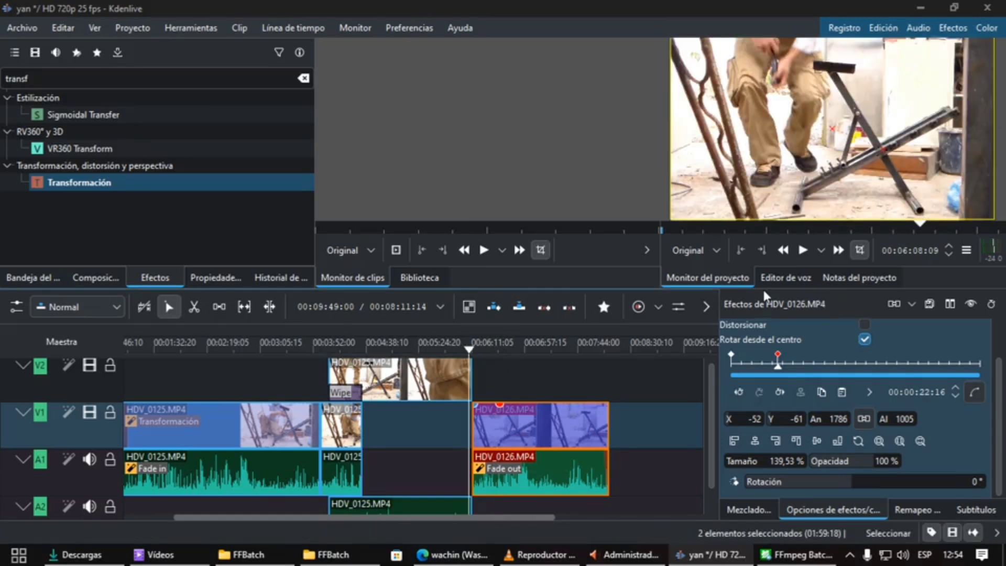
pyautogui.click(802, 250)
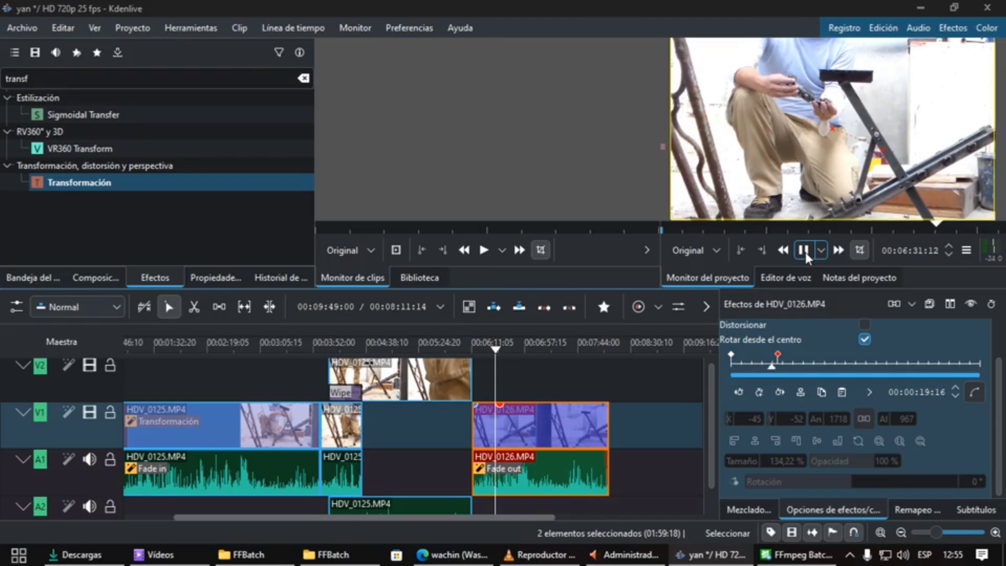
pyautogui.click(804, 251)
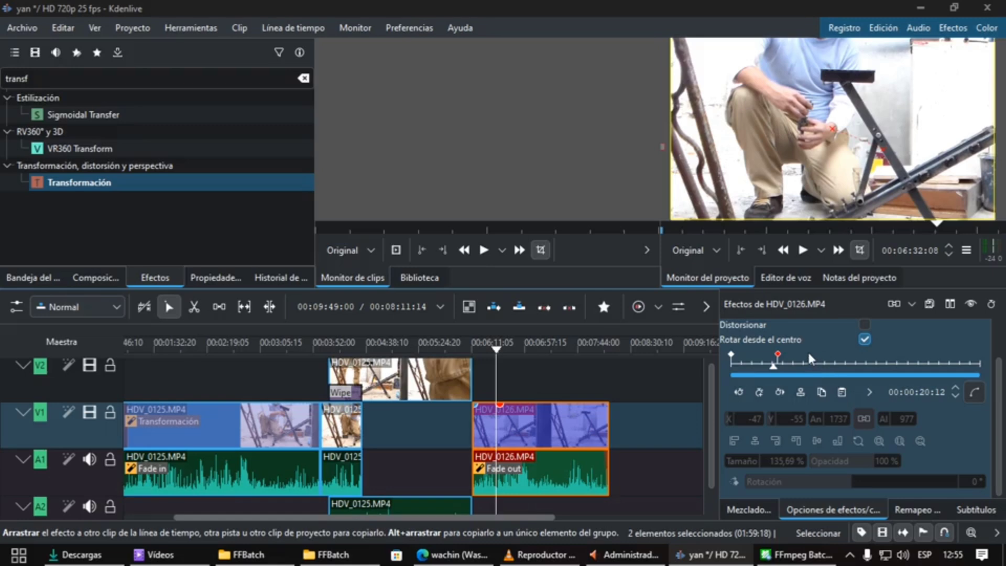
# Add three more Transformación keyframes to HDV_0126.MP4 at 00:00:53:02, 00:01:15:10 and 00:01:34:13
pyautogui.click(841, 360)
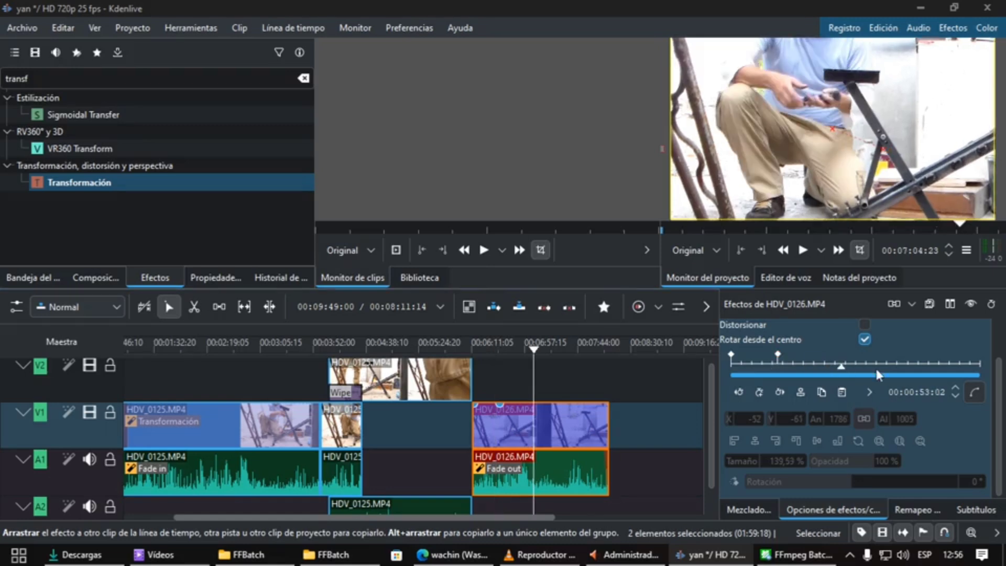
pyautogui.doubleClick(842, 361)
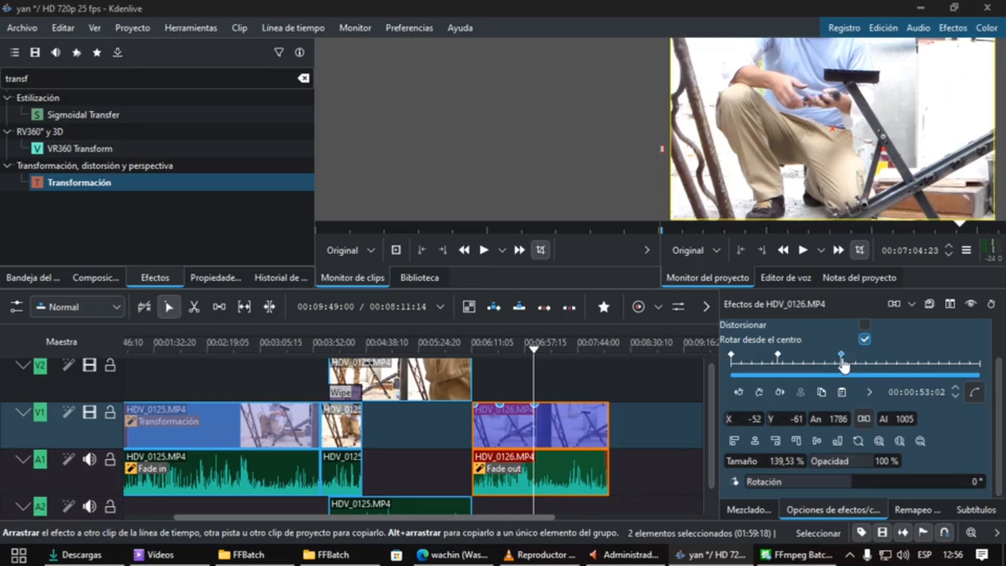
pyautogui.click(882, 359)
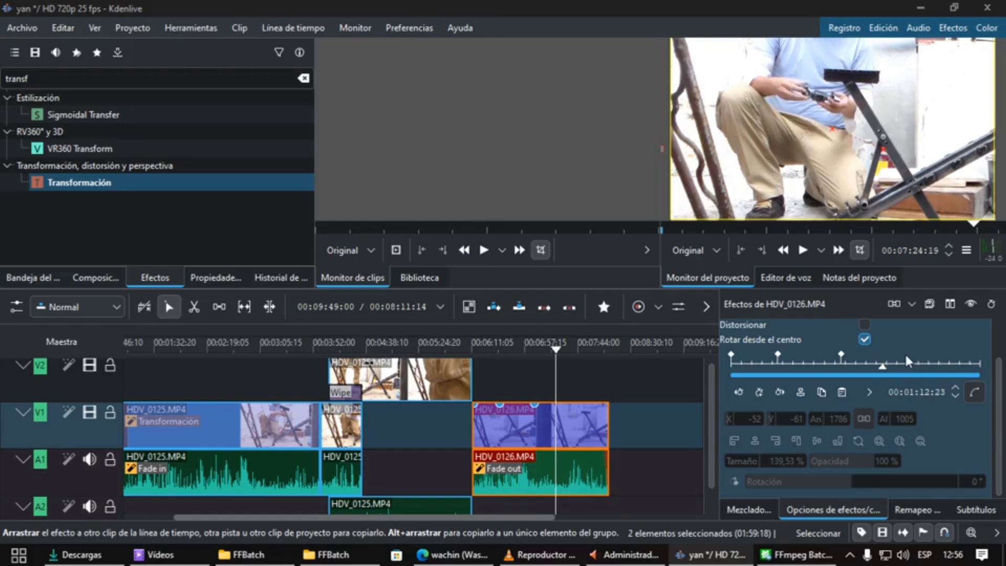
pyautogui.click(906, 363)
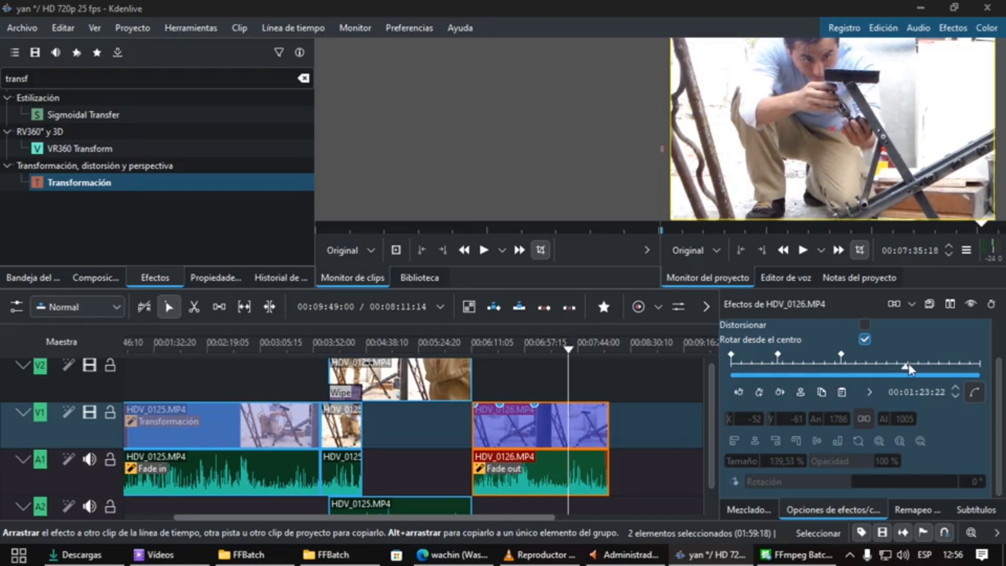
pyautogui.click(889, 362)
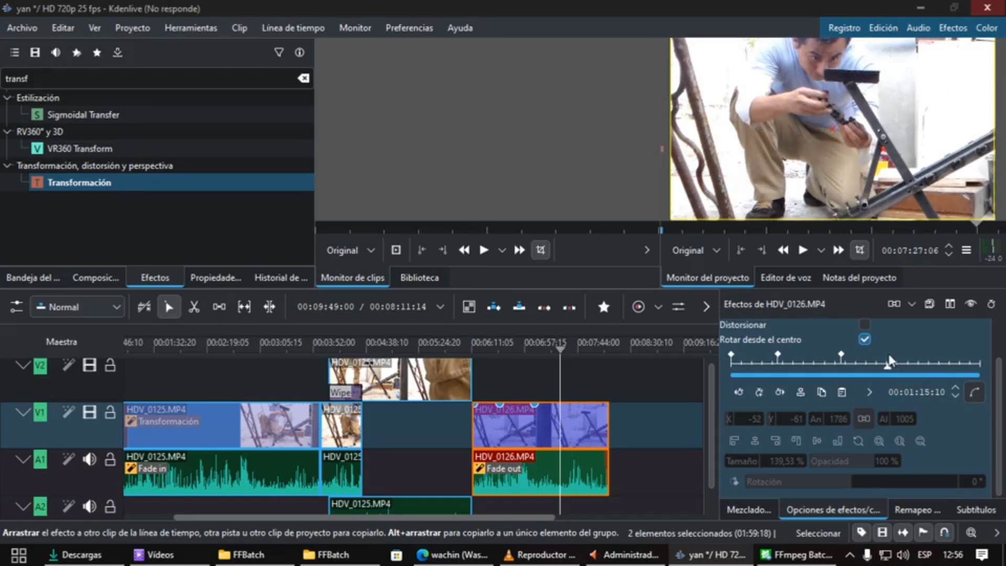
pyautogui.doubleClick(889, 361)
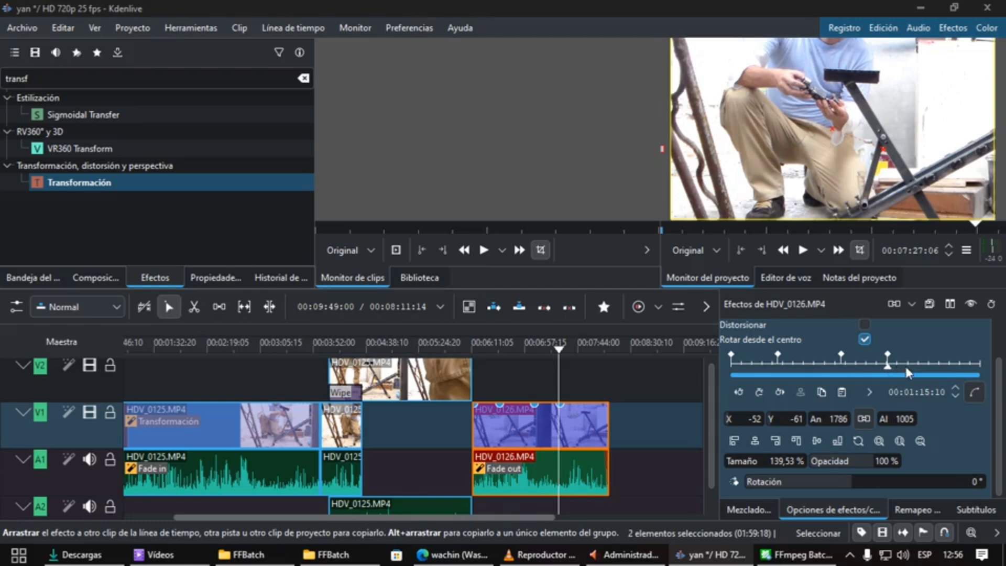
pyautogui.scroll(9, 917, 373)
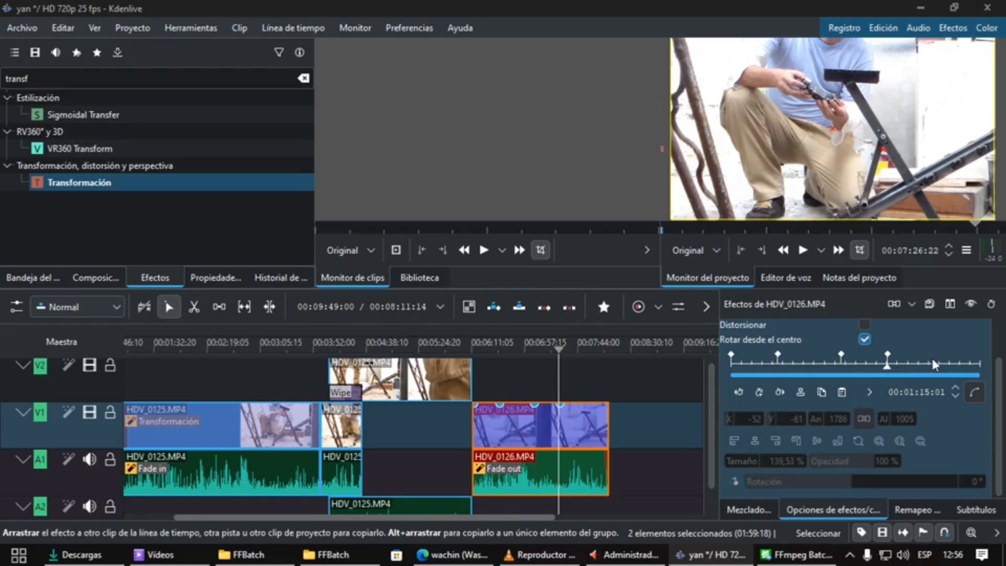
pyautogui.click(931, 361)
pyautogui.doubleClick(929, 361)
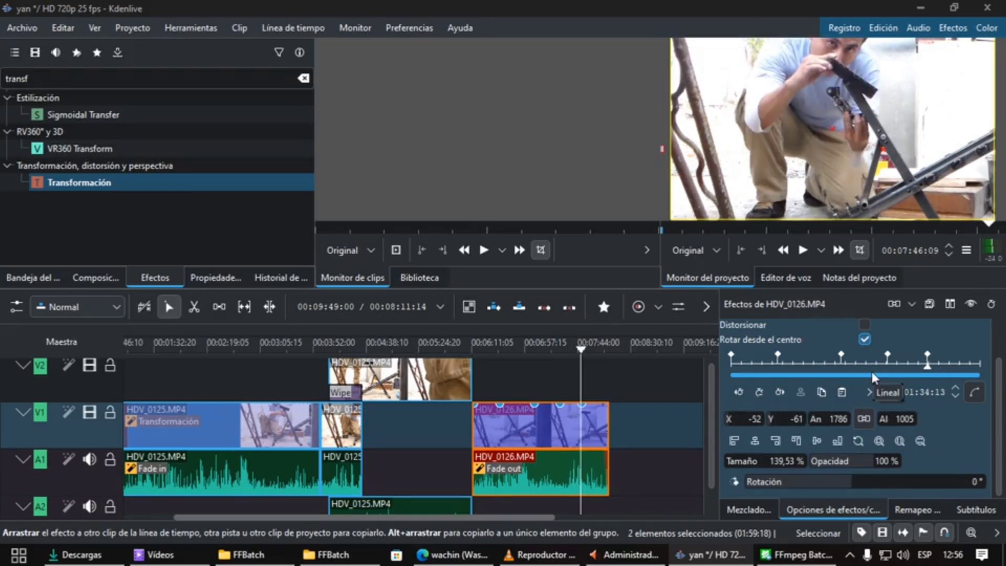
# Shift the image at the 00:00:53:02 keyframe to X -48 and Y -53
pyautogui.click(841, 361)
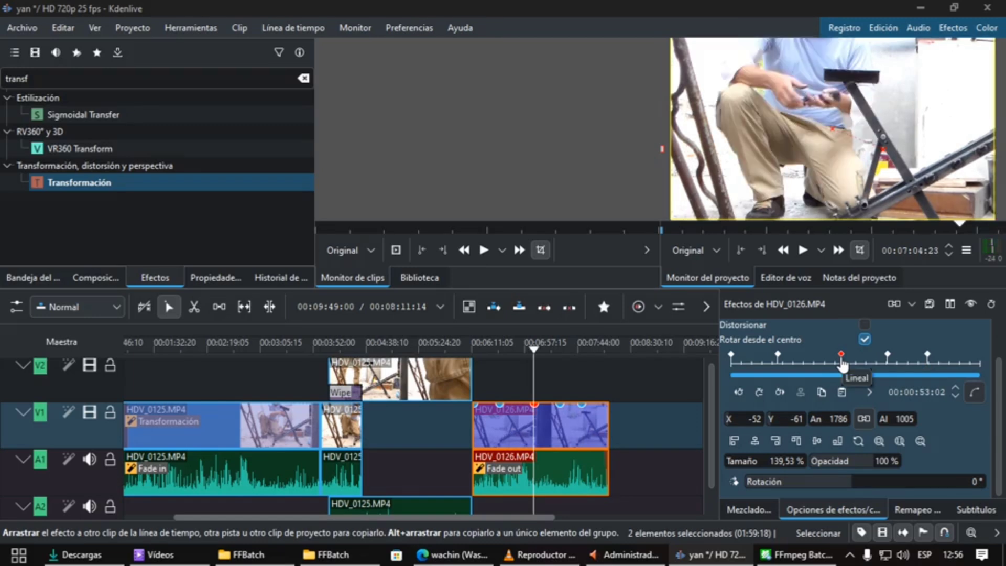
pyautogui.click(779, 419)
pyautogui.click(750, 419)
pyautogui.scroll(3, 749, 416)
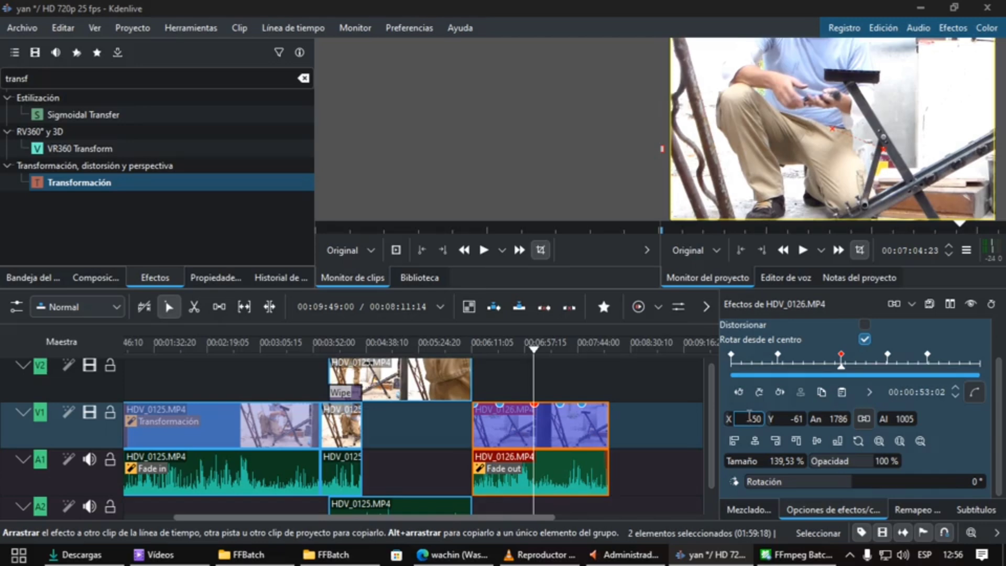
pyautogui.scroll(4, 749, 417)
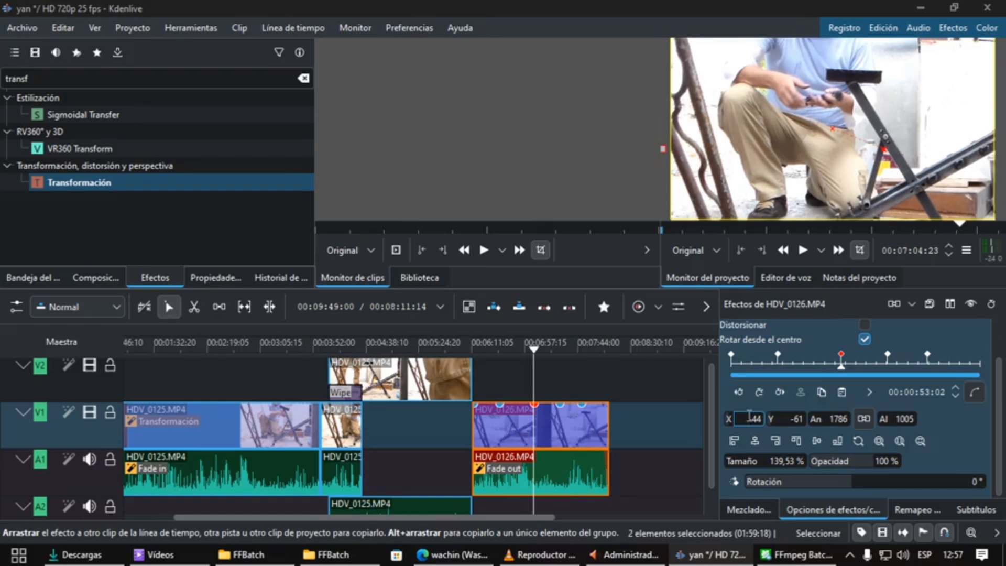
pyautogui.scroll(-1, 749, 416)
pyautogui.scroll(-2, 750, 416)
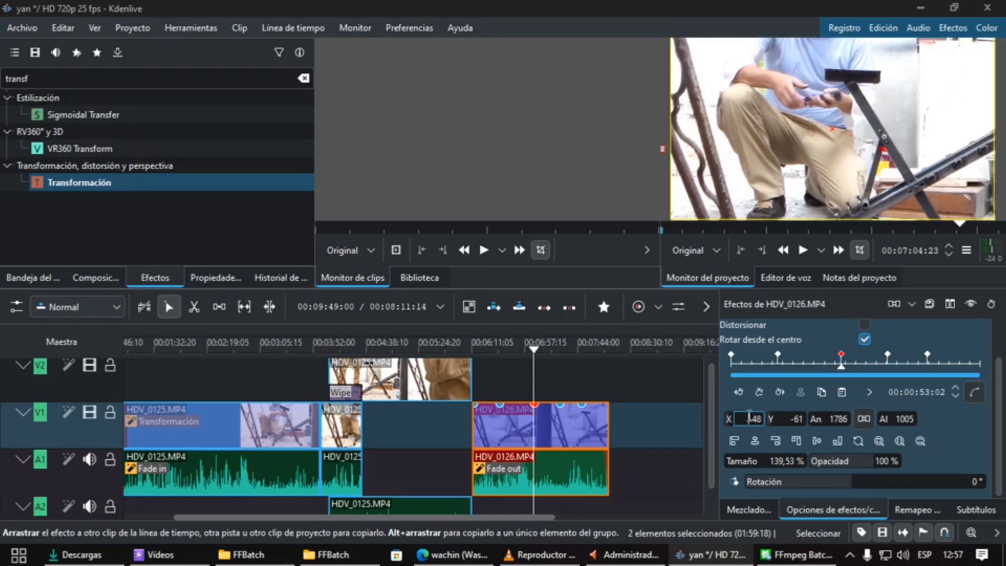
pyautogui.click(781, 419)
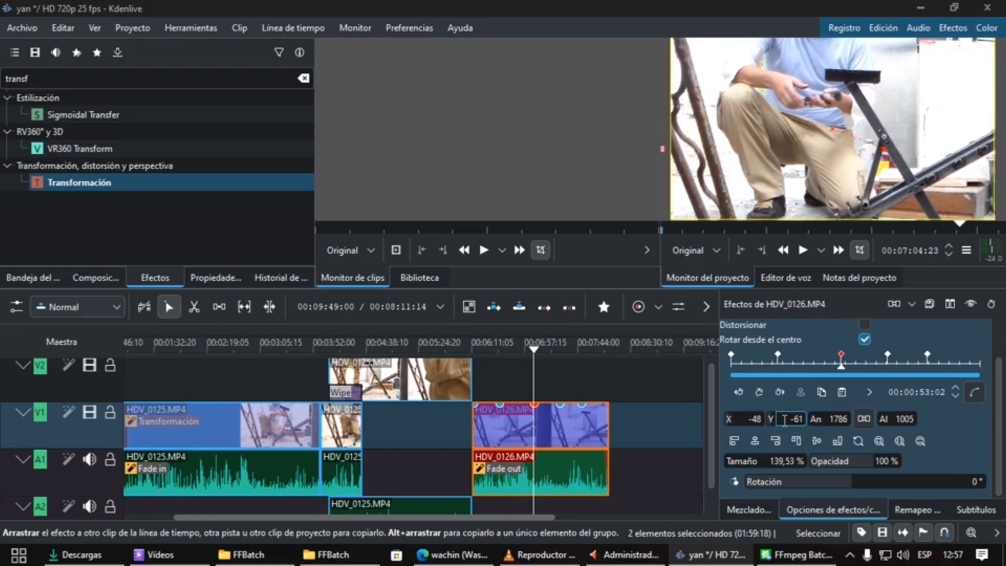
pyautogui.scroll(11, 784, 419)
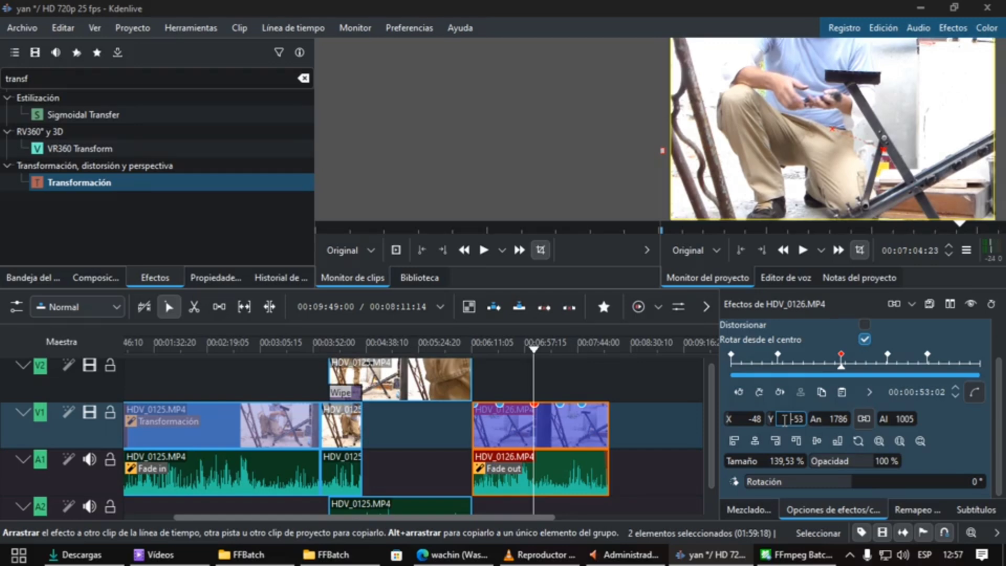
# Set the vertical position of the image at the 00:00:53:02 keyframe to Y -41
pyautogui.scroll(4, 784, 419)
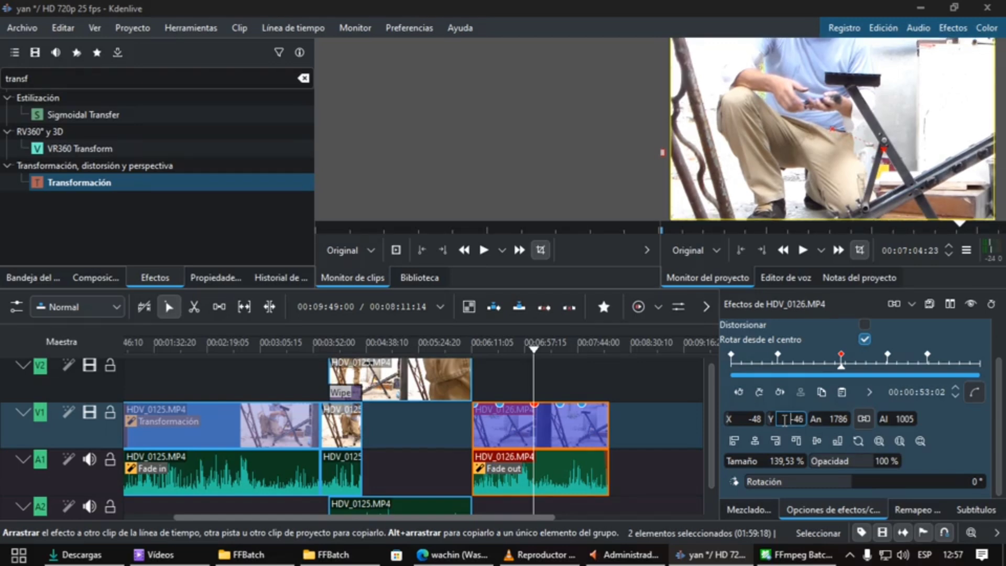
pyautogui.scroll(3, 784, 419)
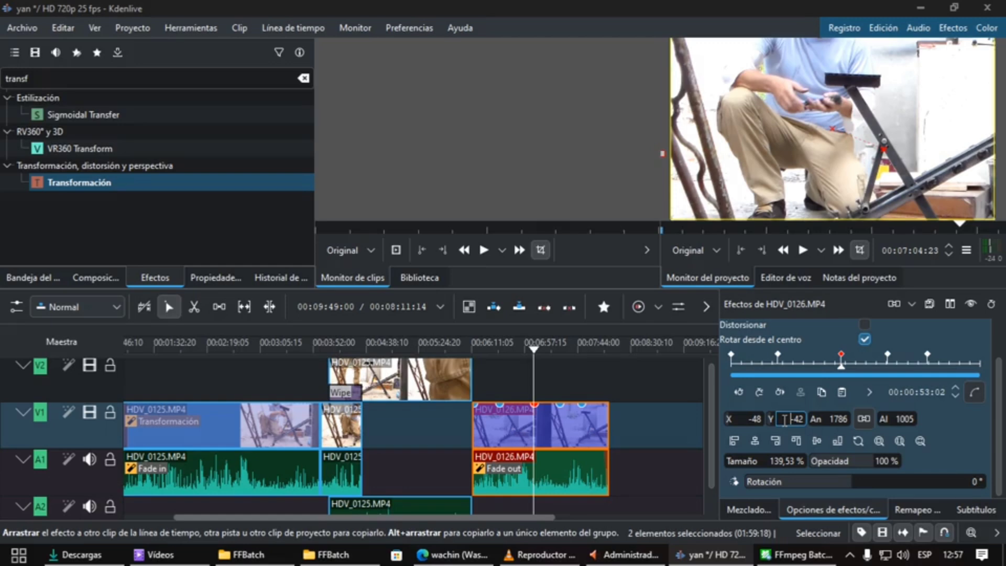
pyautogui.scroll(1, 785, 419)
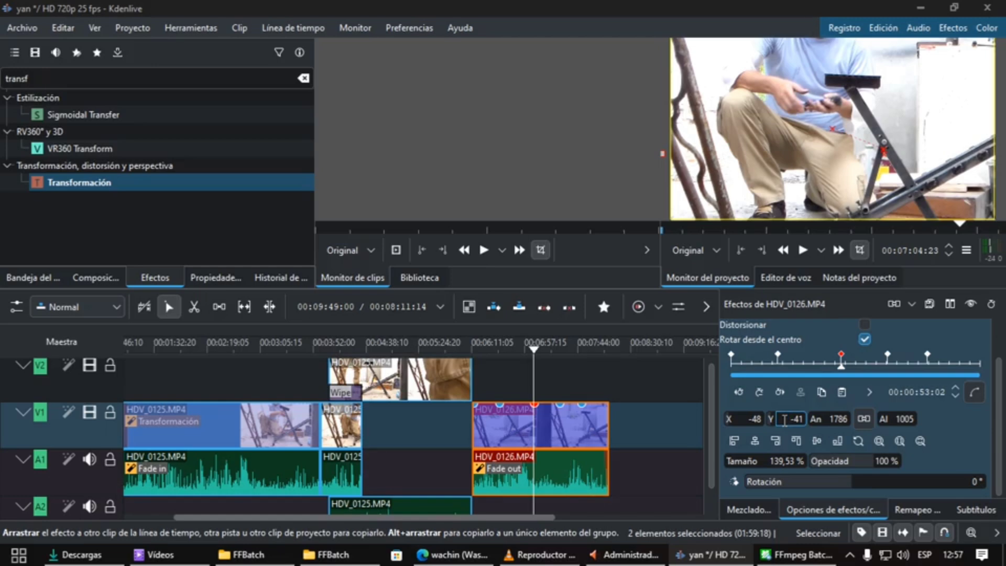
# Check the framing of HDV_0126.MP4 at its first Transformación keyframe and at the clip's end, and view the lower timeline tracks
pyautogui.click(731, 356)
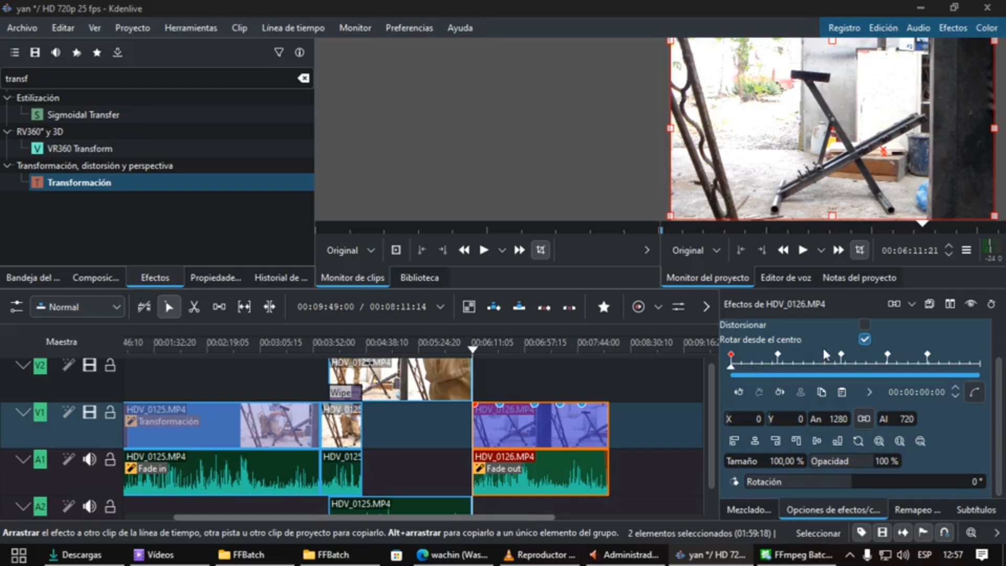
pyautogui.click(981, 358)
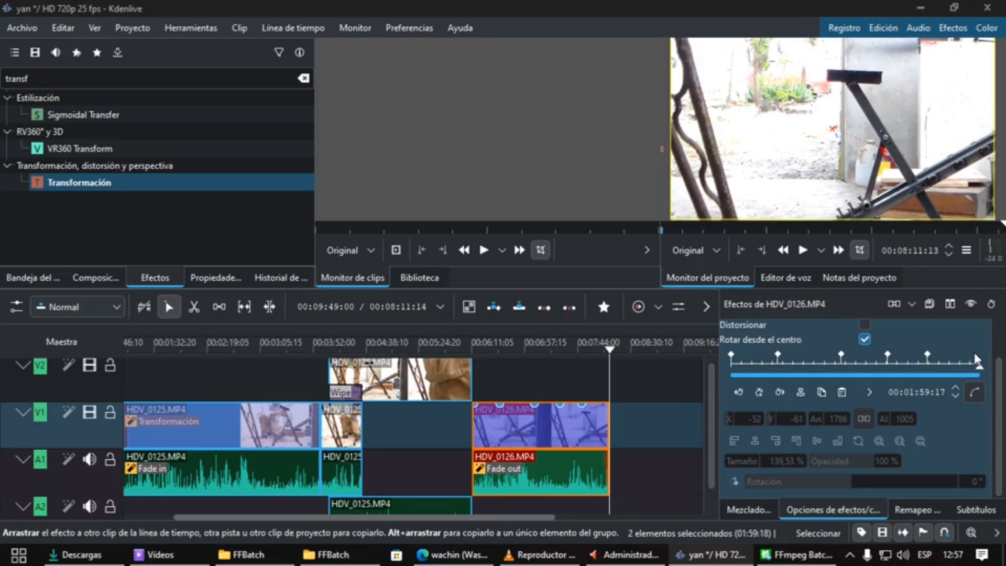
pyautogui.click(974, 361)
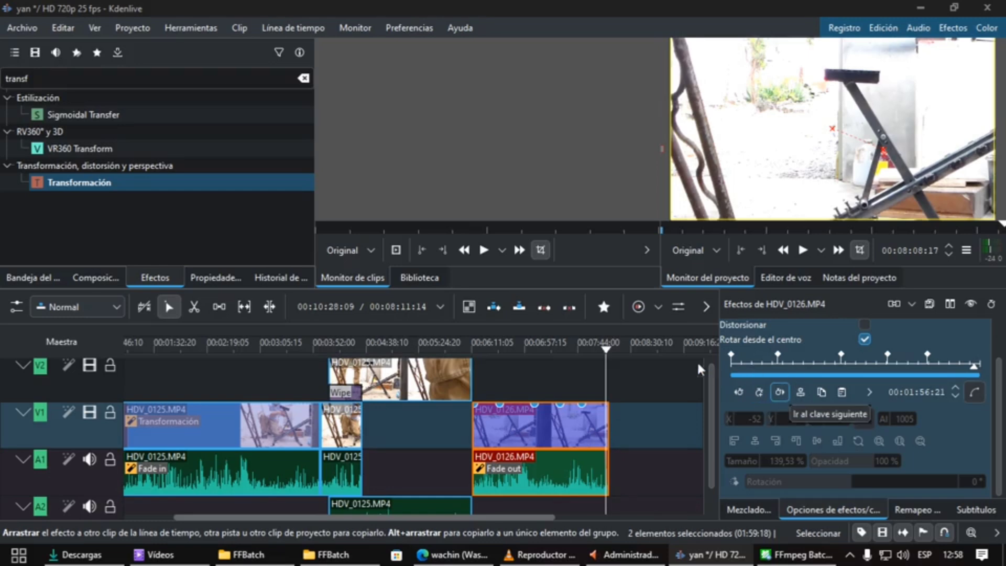
pyautogui.moveTo(709, 398); pyautogui.dragTo(709, 467)
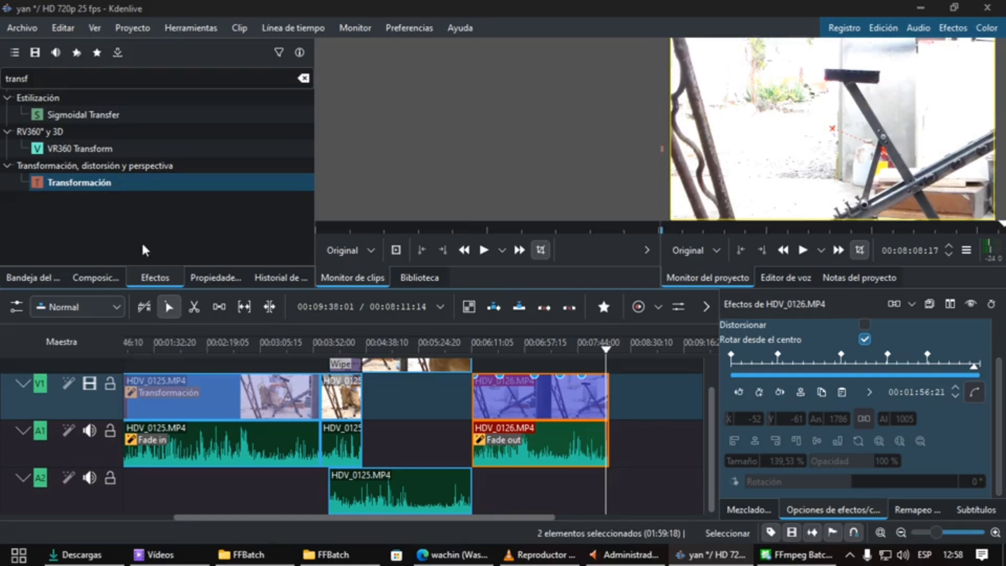
# Clear the effects search and return to the beginning of the full effects list
pyautogui.click(304, 78)
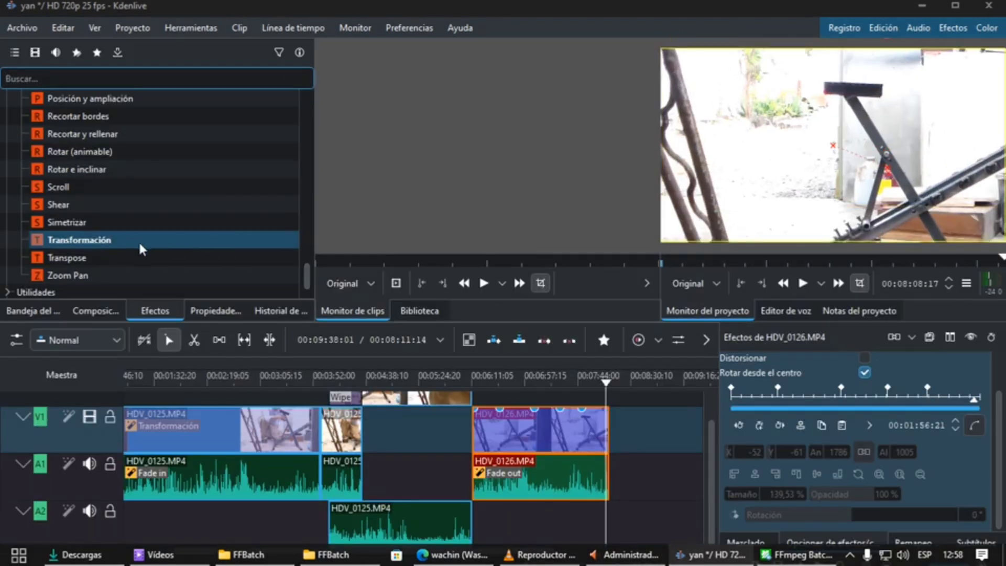
pyautogui.scroll(2, 143, 247)
pyautogui.scroll(15, 142, 239)
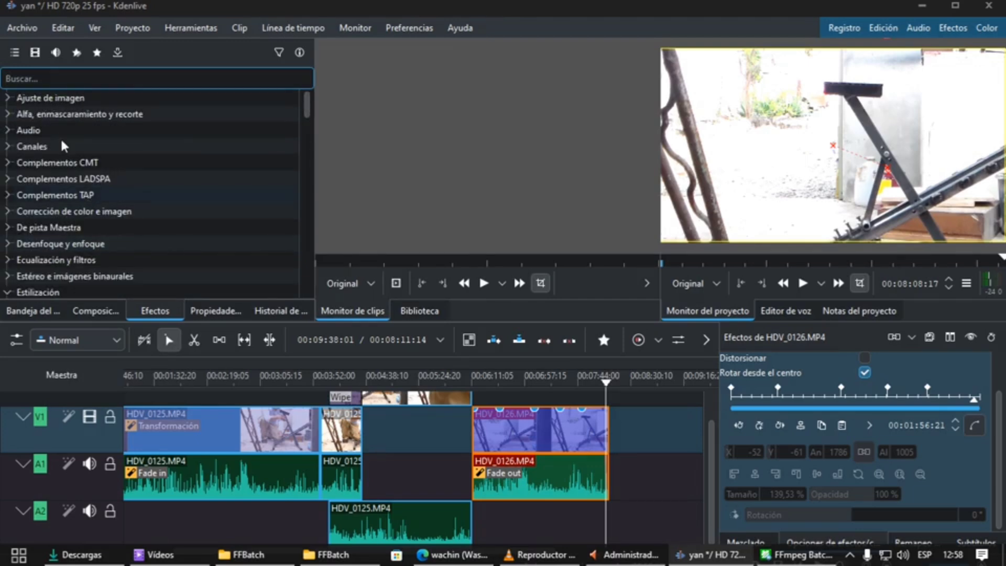
# Open the project's render settings and review the MP4-H264/AAC preset and the output file path for yan.mp4
pyautogui.click(145, 32)
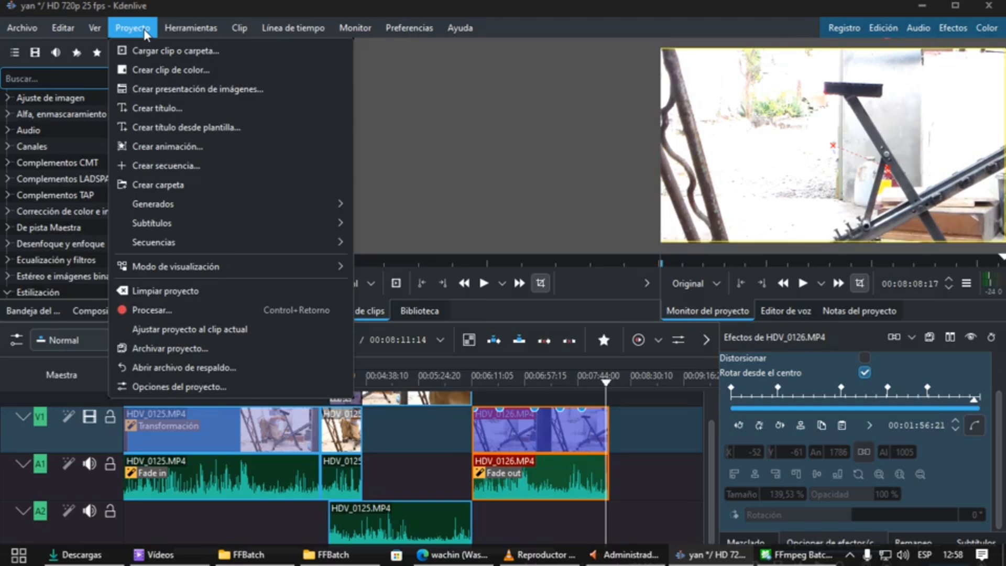
pyautogui.click(191, 310)
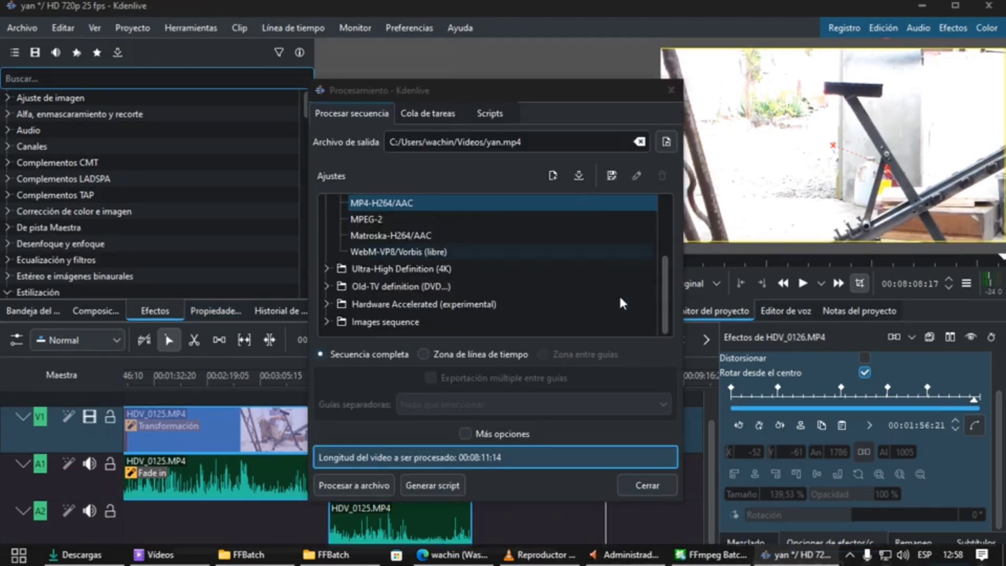
pyautogui.scroll(1, 664, 284)
pyautogui.scroll(2, 668, 247)
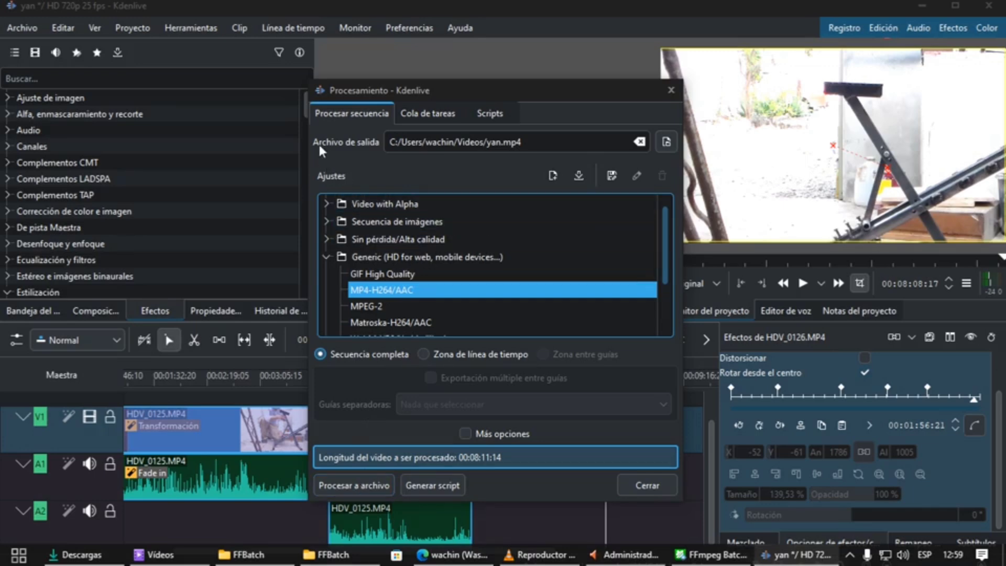
pyautogui.moveTo(387, 141); pyautogui.dragTo(524, 142)
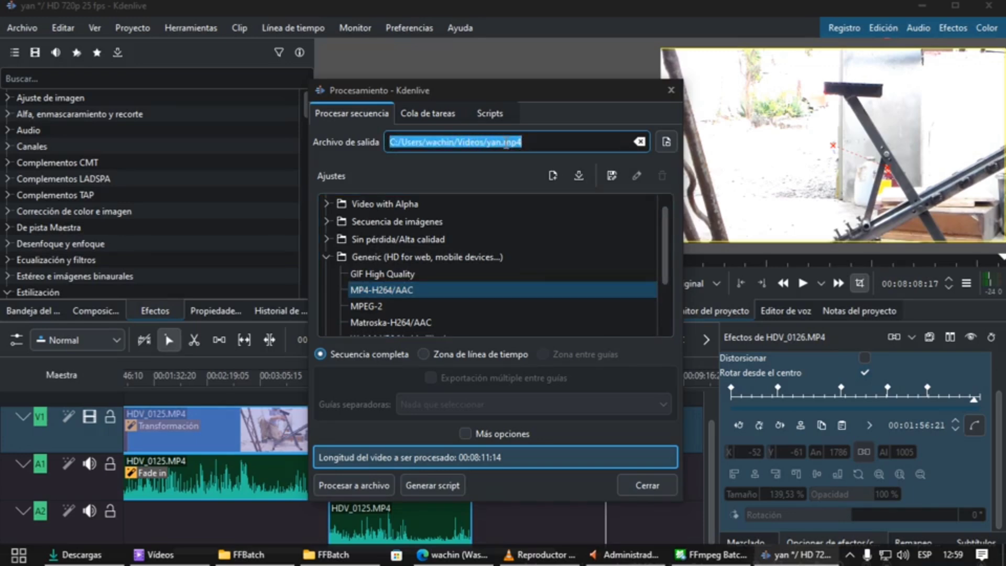
pyautogui.click(524, 142)
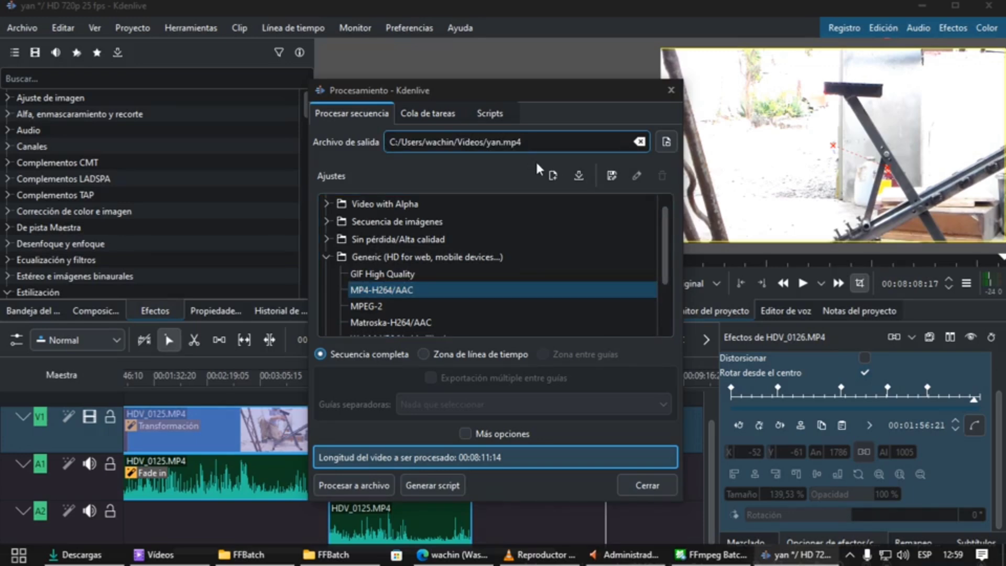